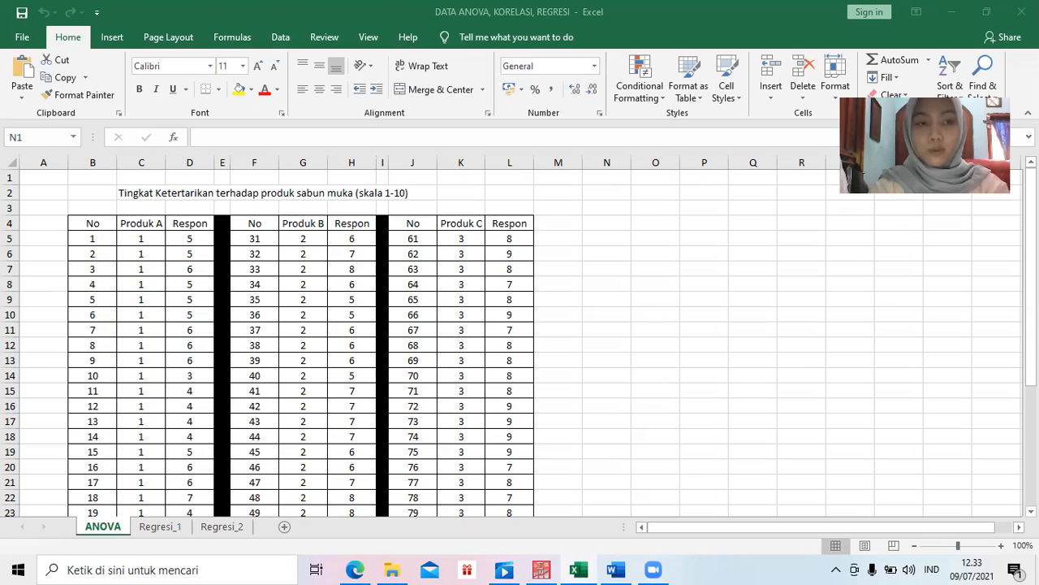
Review the responses for Produk A, B and C across the full ANOVA worksheet
{"action": "left_click", "coordinate": [1031, 243]}
{"action": "left_click_drag", "start_coordinate": [1031, 243], "coordinate": [1031, 350]}
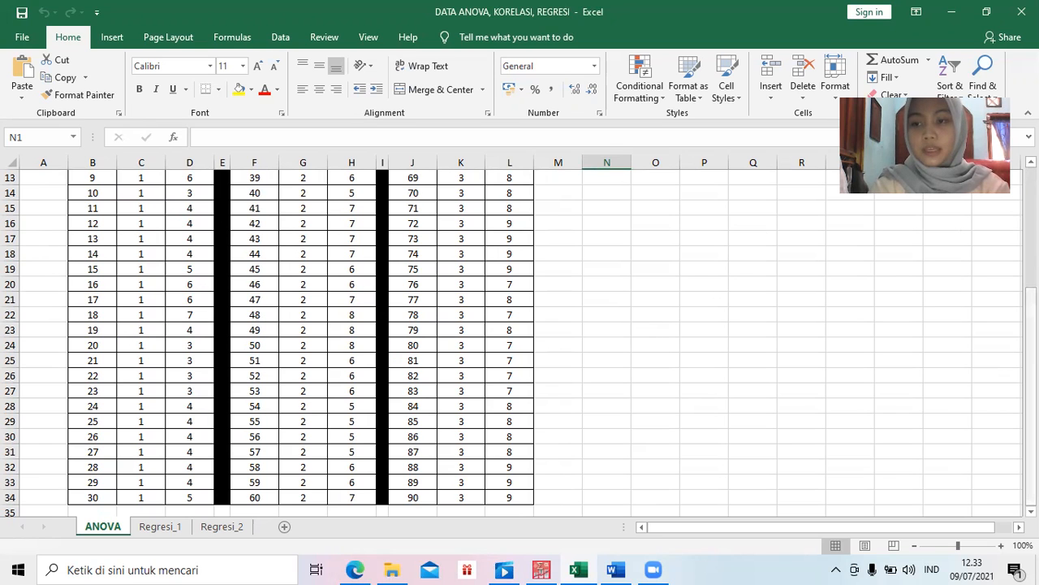
{"action": "left_click_drag", "start_coordinate": [1030, 325], "coordinate": [1002, 214]}
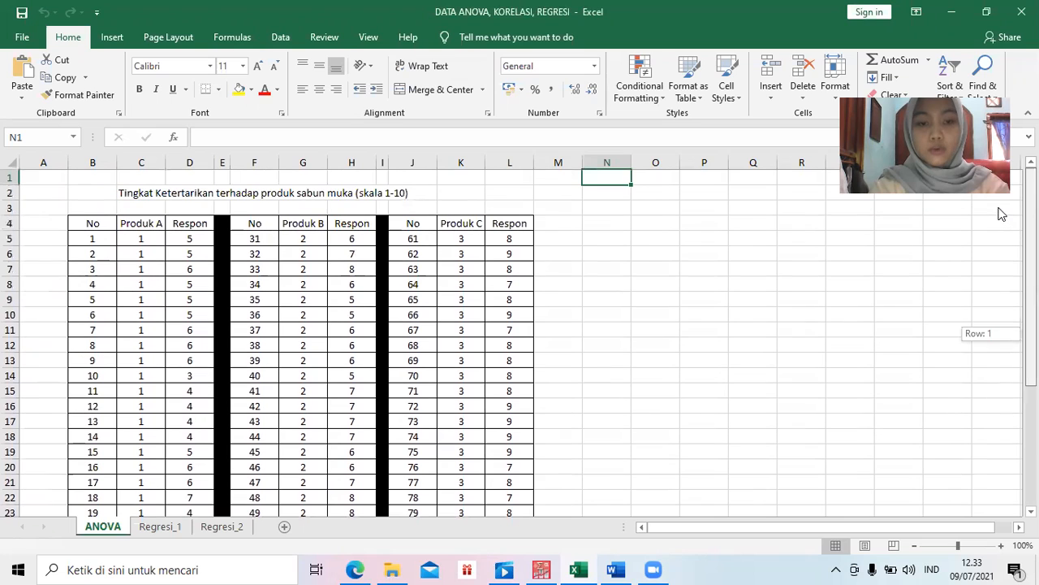
Switch to PASW Statistics and set the Produk variable's decimals to 0
{"action": "left_click", "coordinate": [543, 570]}
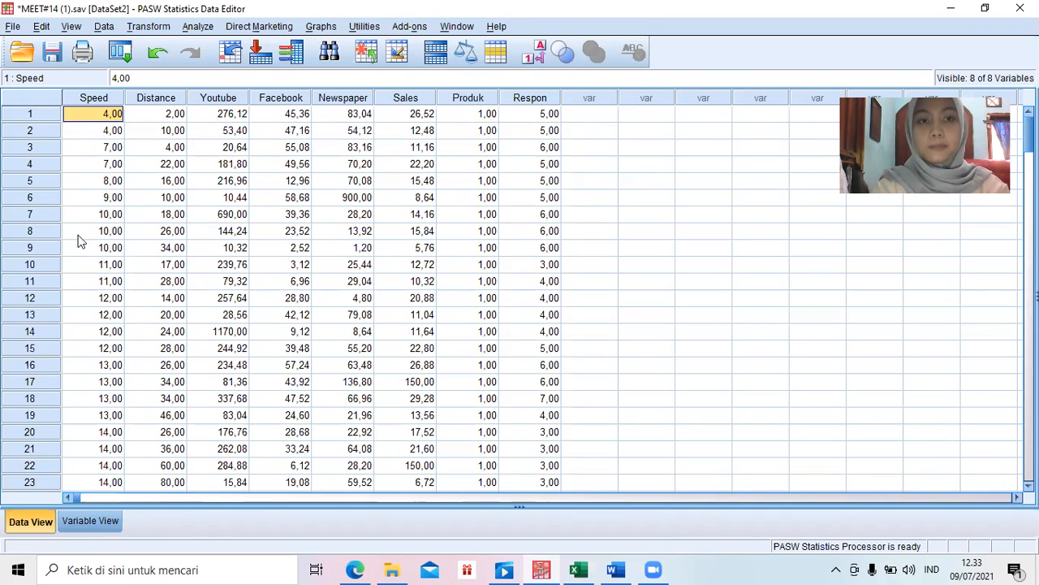
{"action": "left_click", "coordinate": [94, 520]}
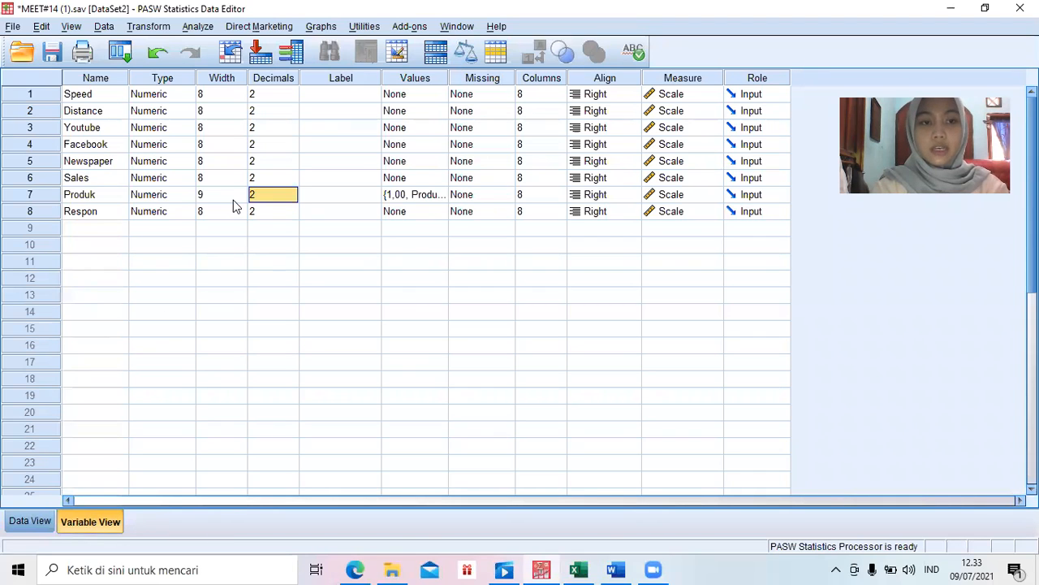
{"action": "left_click", "coordinate": [296, 197]}
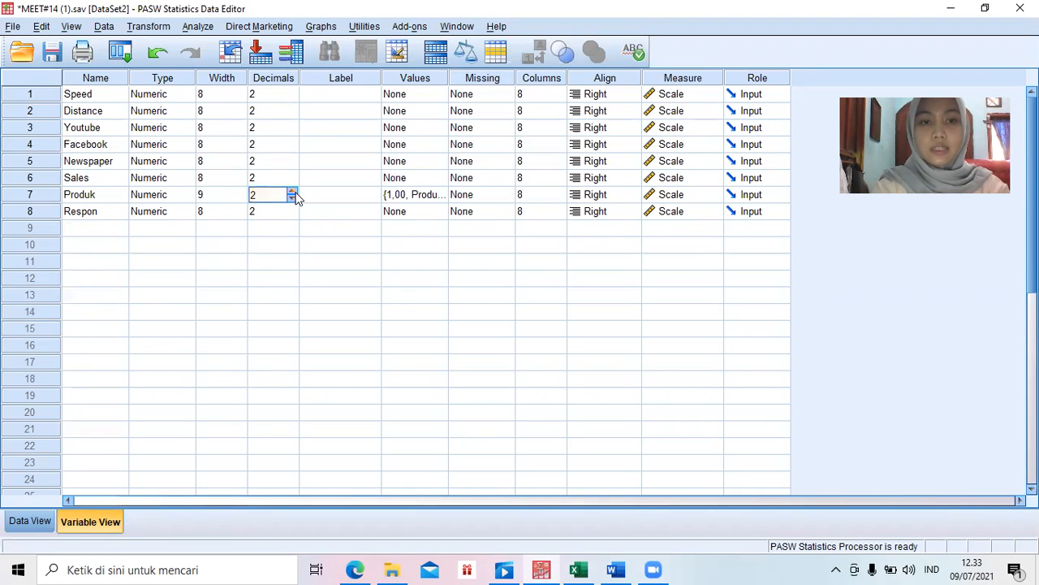
{"action": "left_click", "coordinate": [292, 197]}
{"action": "left_click", "coordinate": [291, 198]}
{"action": "left_click", "coordinate": [291, 198]}
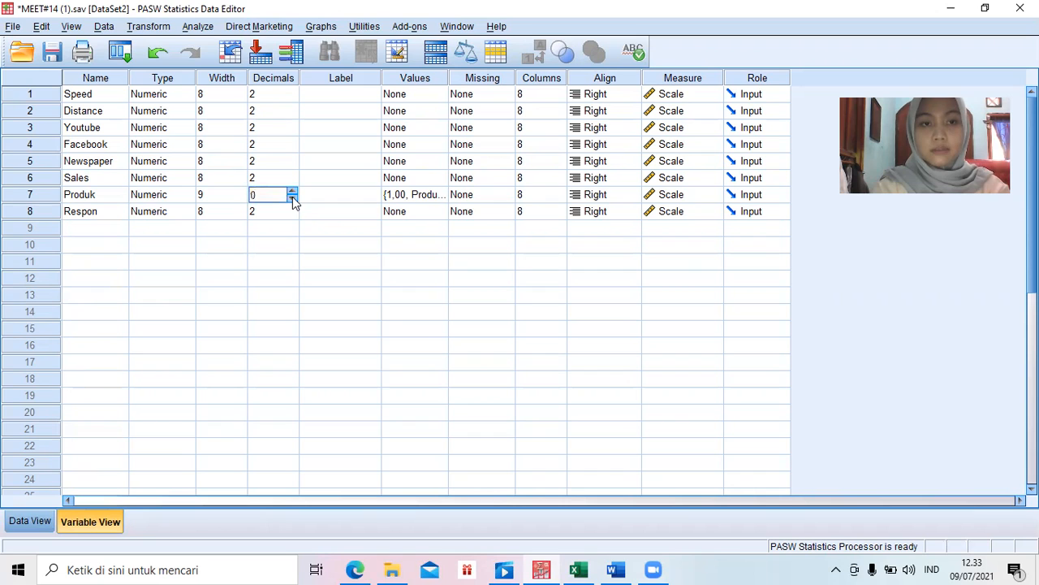
Check the value labels defined for the Produk variable
{"action": "left_click", "coordinate": [421, 195]}
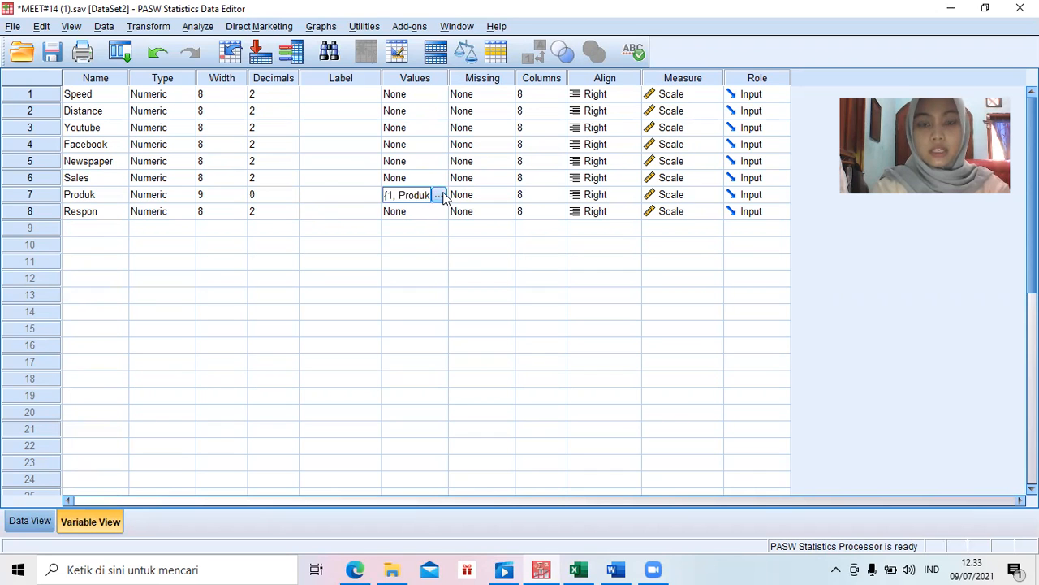
{"action": "left_click", "coordinate": [443, 195]}
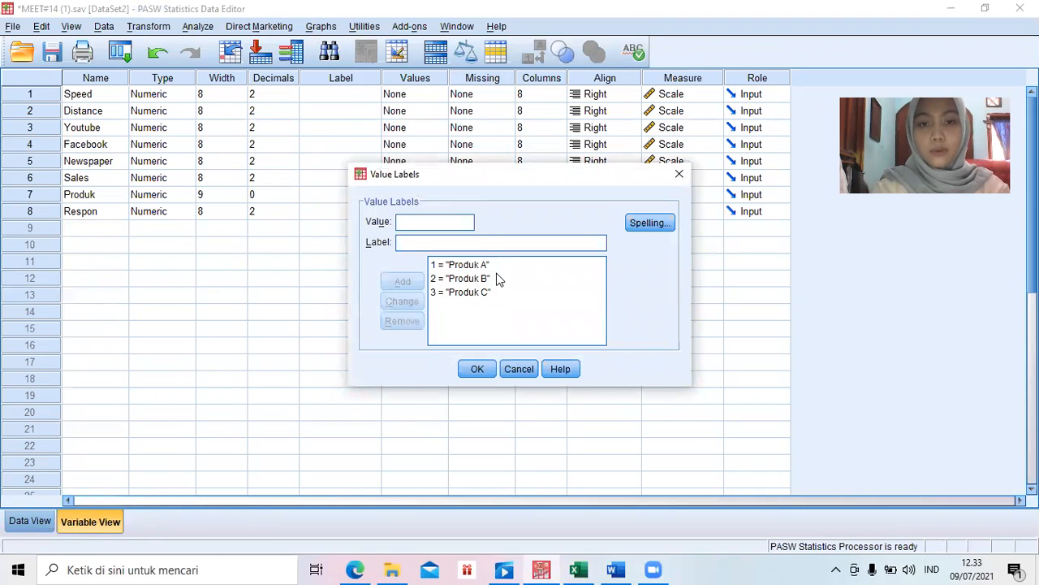
{"action": "left_click", "coordinate": [471, 372]}
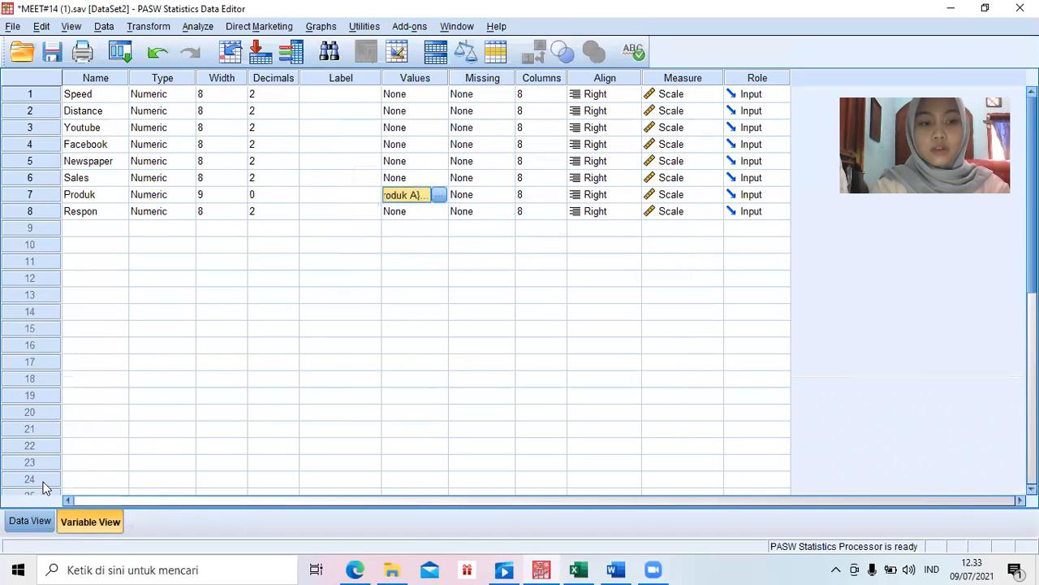
Return to the data values and start a One-Way ANOVA analysis
{"action": "left_click", "coordinate": [27, 521]}
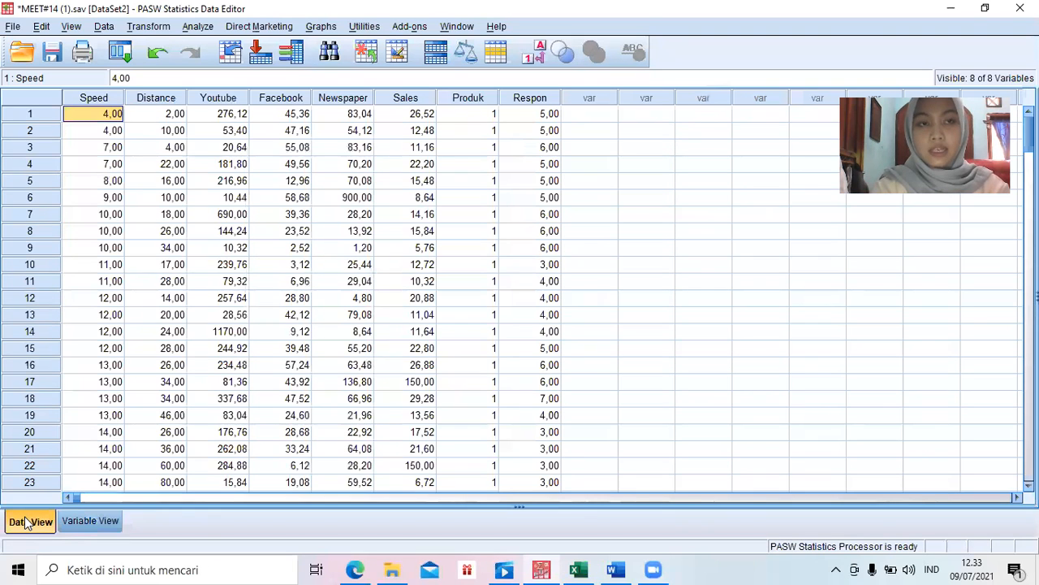
{"action": "left_click", "coordinate": [206, 28]}
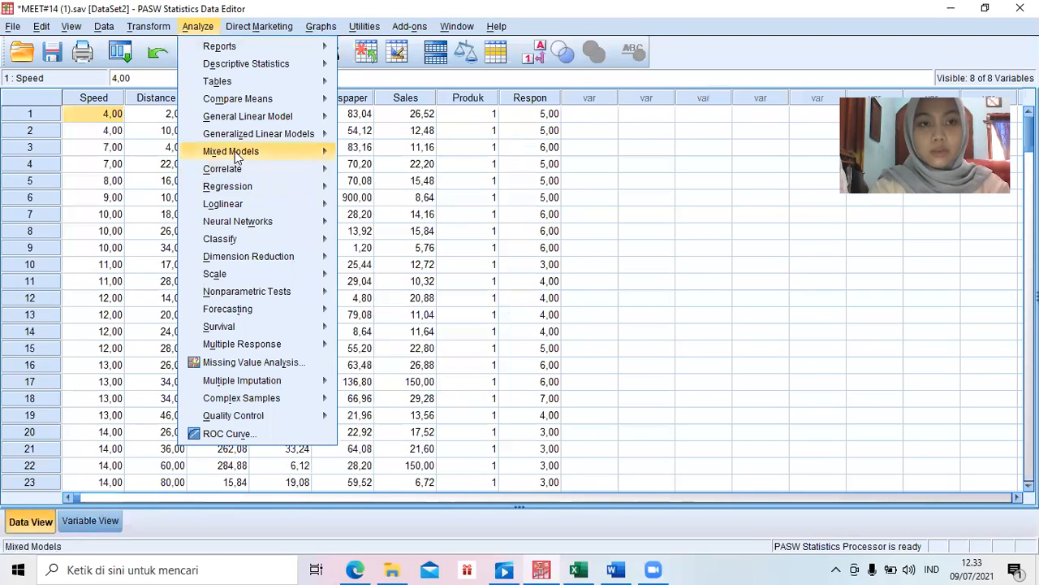
{"action": "mouse_move", "coordinate": [248, 104]}
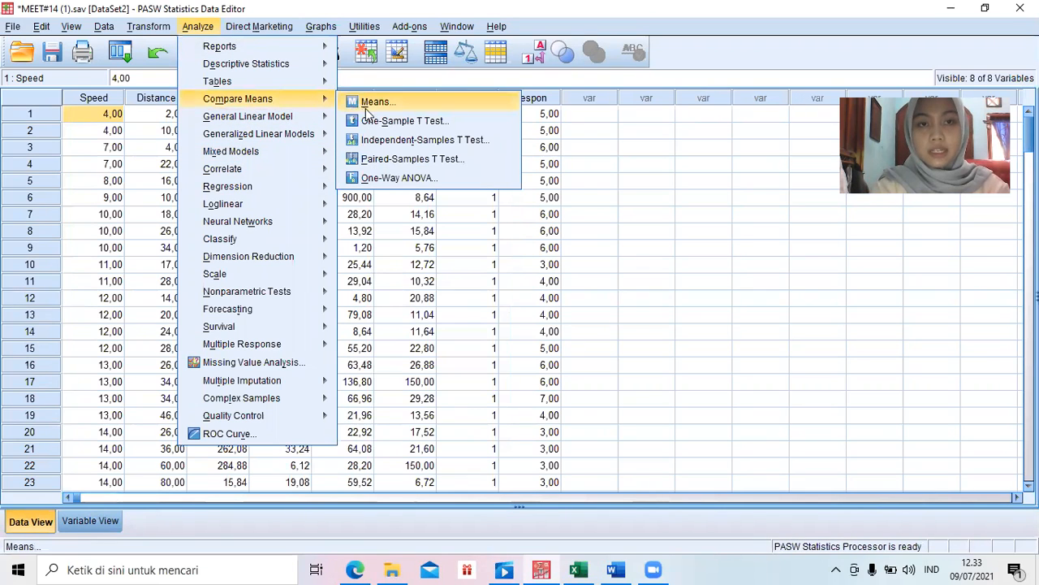
{"action": "left_click", "coordinate": [378, 178]}
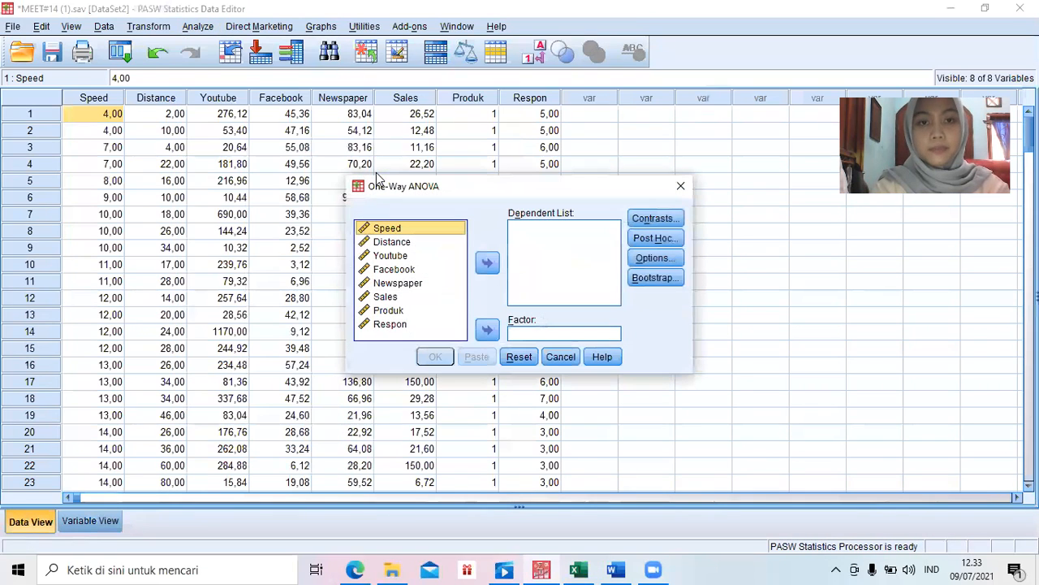
{"action": "left_click", "coordinate": [408, 314]}
{"action": "left_click", "coordinate": [487, 262]}
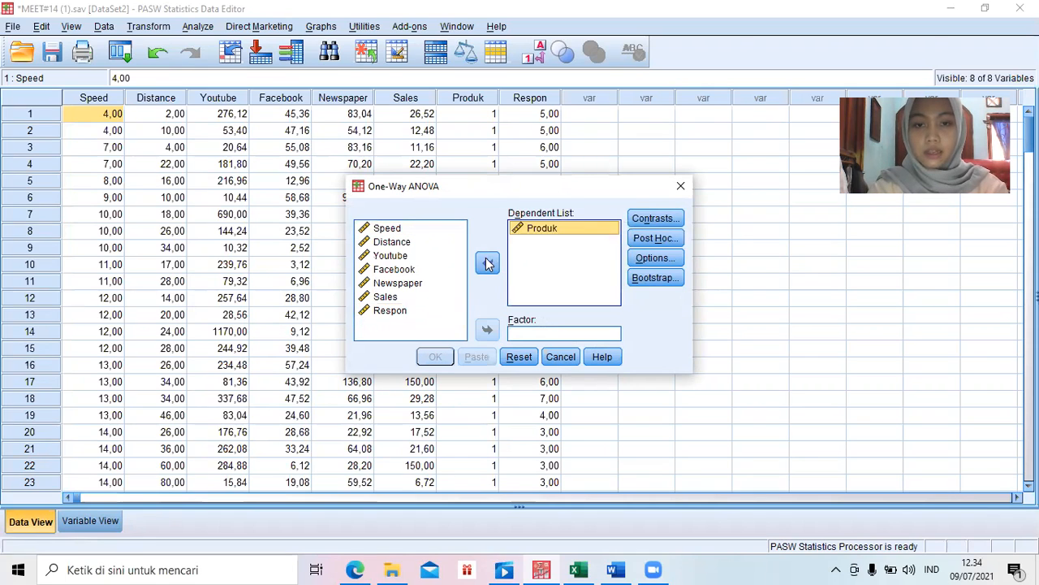
{"action": "left_click", "coordinate": [520, 357]}
Assign Produk as the factor and Respon as the dependent variable of the One-Way ANOVA
{"action": "left_click", "coordinate": [388, 313]}
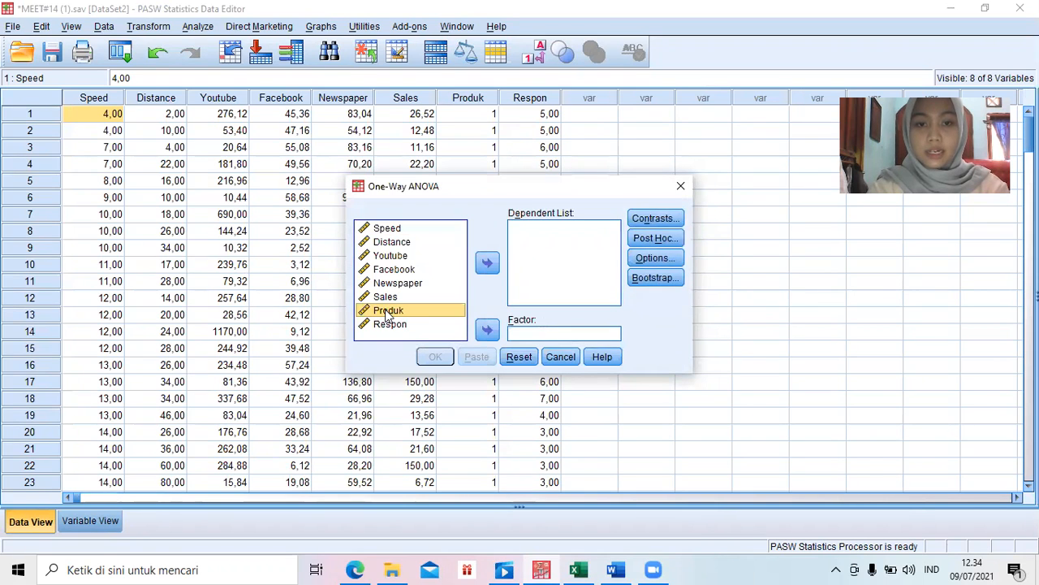
{"action": "left_click", "coordinate": [487, 329]}
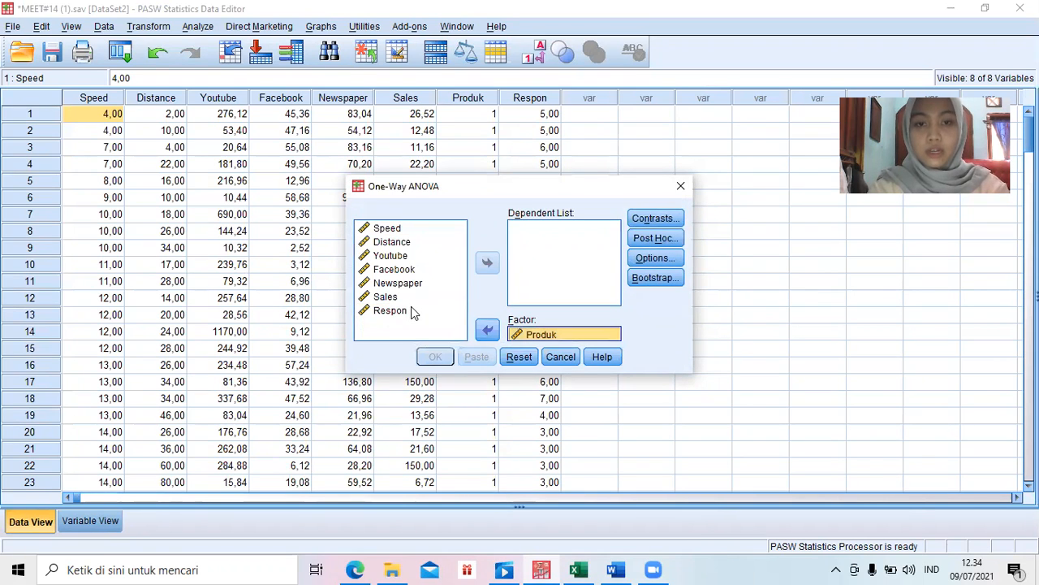
{"action": "left_click", "coordinate": [412, 310]}
{"action": "left_click", "coordinate": [487, 262]}
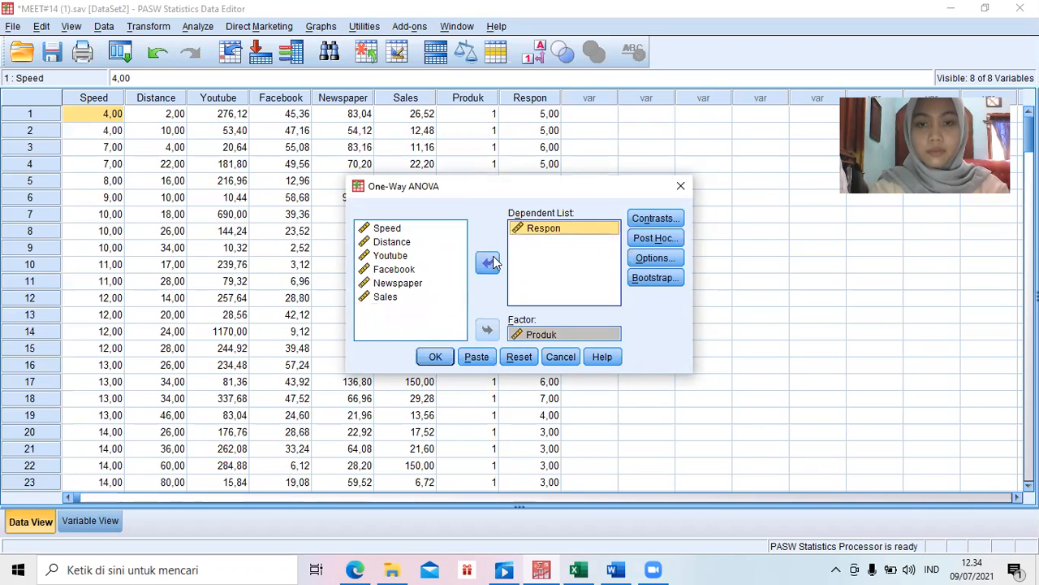
Include Descriptive statistics and the Homogeneity of variance test, run the ANOVA and view its output tables
{"action": "left_click", "coordinate": [643, 258]}
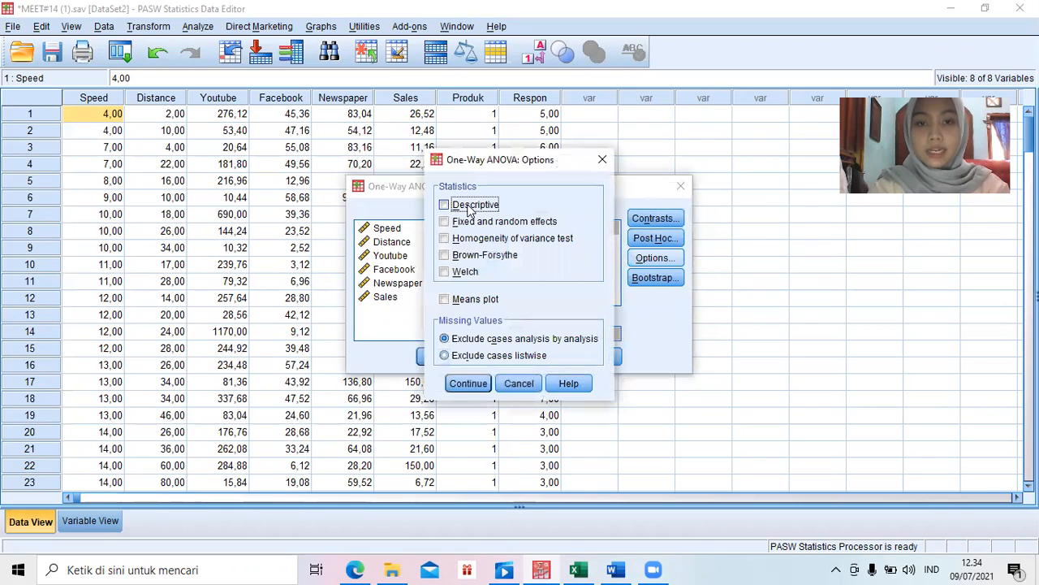
{"action": "left_click", "coordinate": [445, 239]}
{"action": "left_click", "coordinate": [469, 383]}
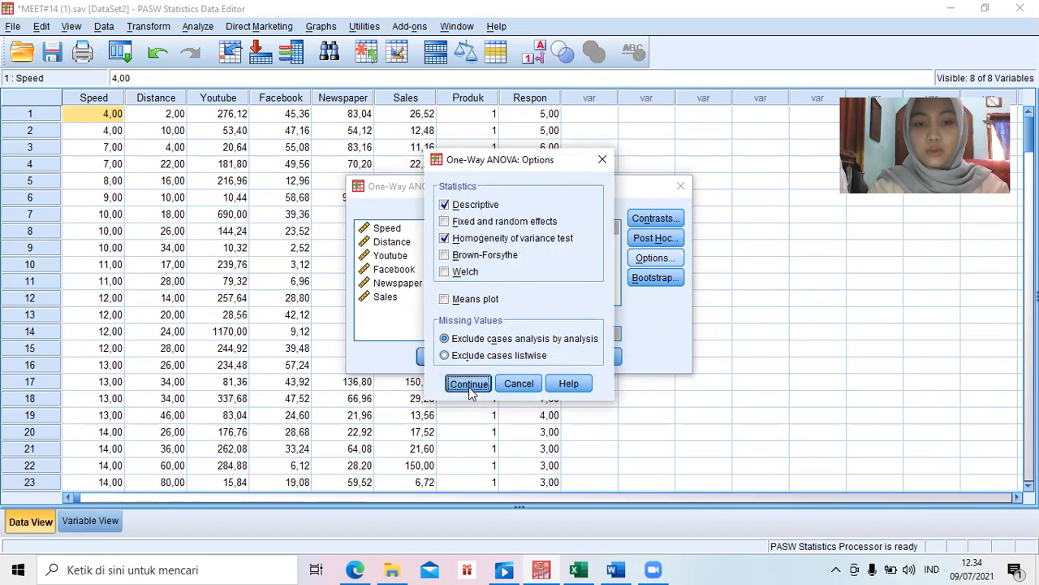
{"action": "left_click", "coordinate": [436, 358]}
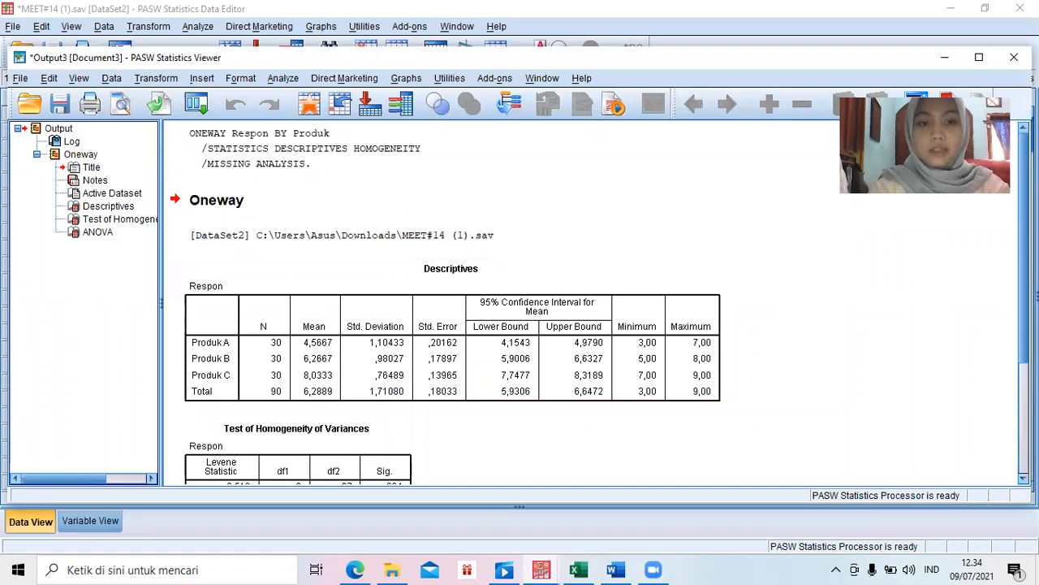
{"action": "left_click_drag", "start_coordinate": [1021, 268], "coordinate": [996, 328]}
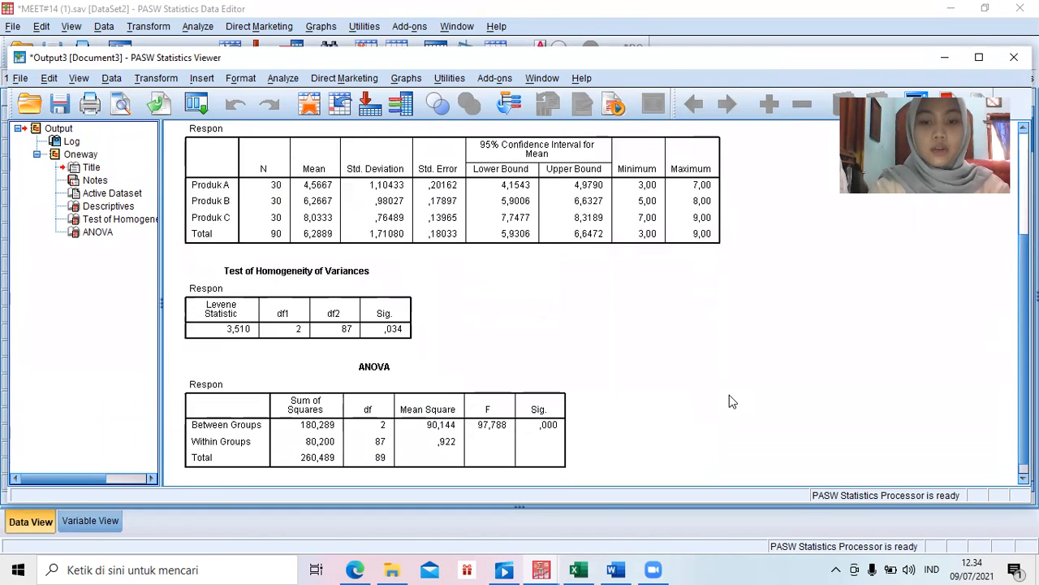
Switch to the Word report and examine the UJI ANOVA descriptives, hypotheses, ANOVA table, F values and conclusion
{"action": "left_click", "coordinate": [613, 568]}
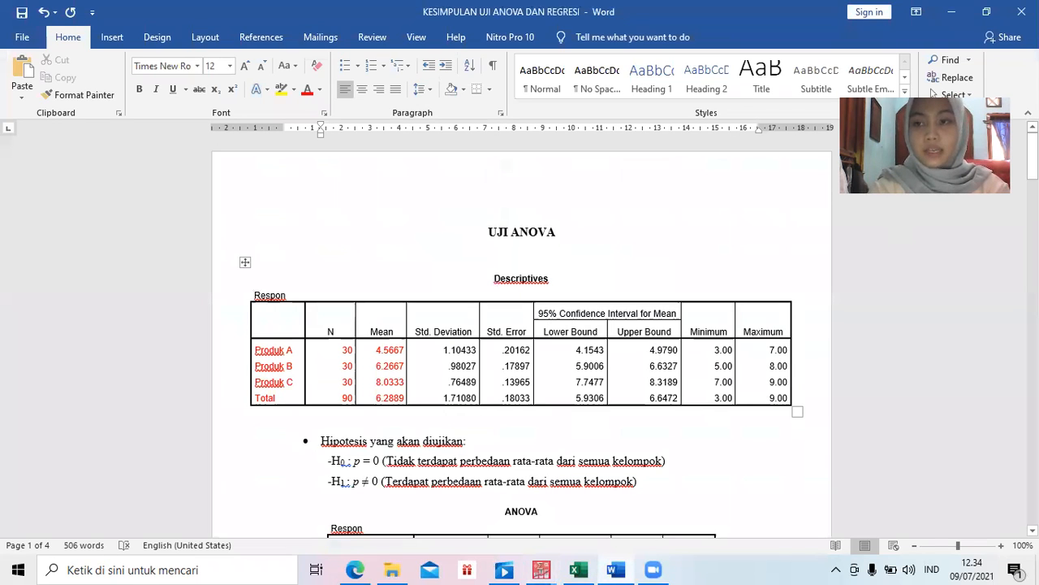
{"action": "scroll", "coordinate": [520, 341], "scroll_direction": "down", "scroll_amount": 3}
{"action": "scroll", "coordinate": [520, 341], "scroll_direction": "up", "scroll_amount": 1}
{"action": "scroll", "coordinate": [519, 341], "scroll_direction": "down", "scroll_amount": 1}
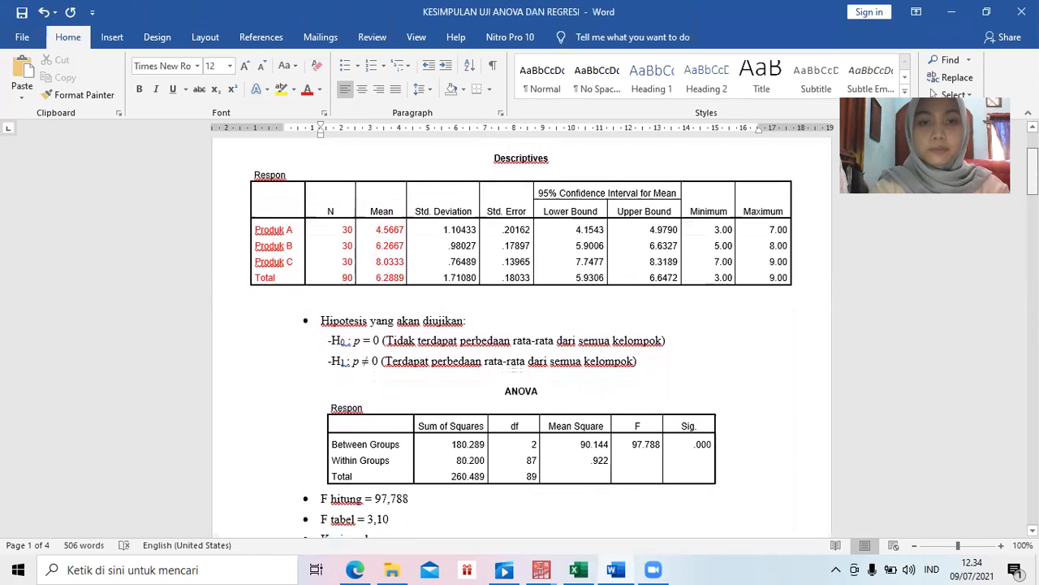
{"action": "scroll", "coordinate": [520, 341], "scroll_direction": "down", "scroll_amount": 1}
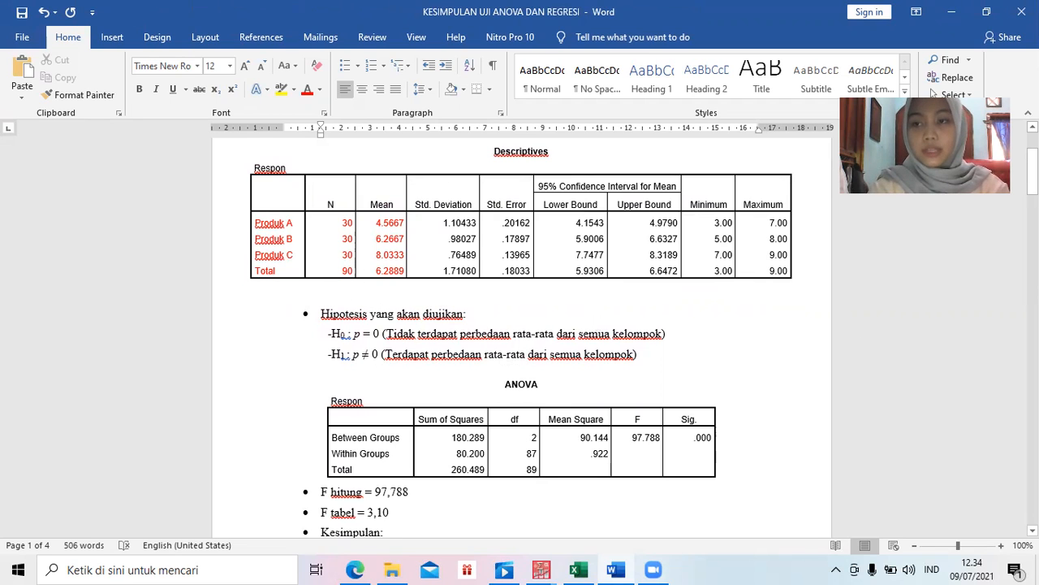
{"action": "scroll", "coordinate": [522, 337], "scroll_direction": "down", "scroll_amount": 3}
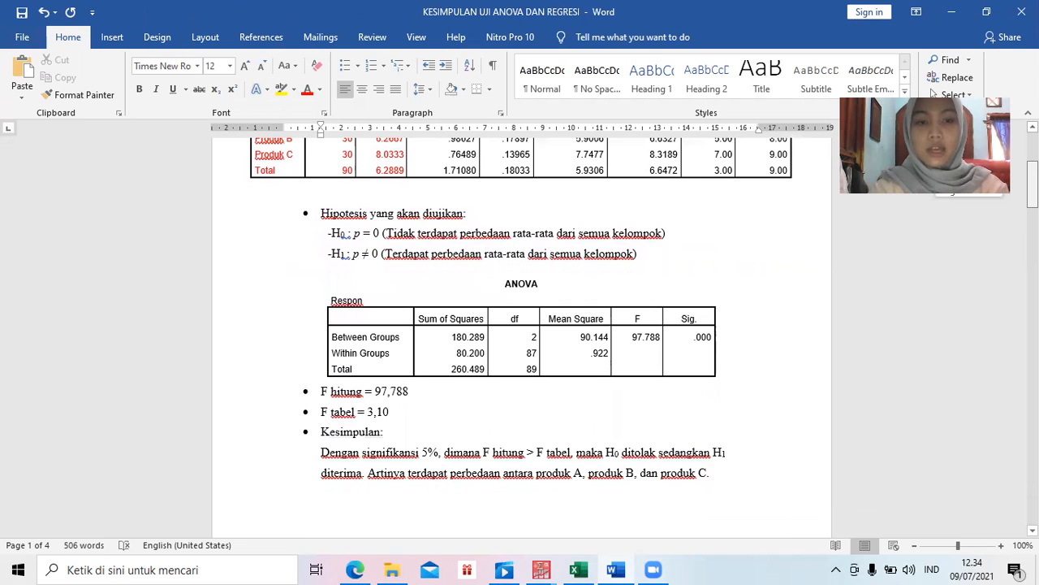
{"action": "scroll", "coordinate": [487, 230], "scroll_direction": "down", "scroll_amount": 1}
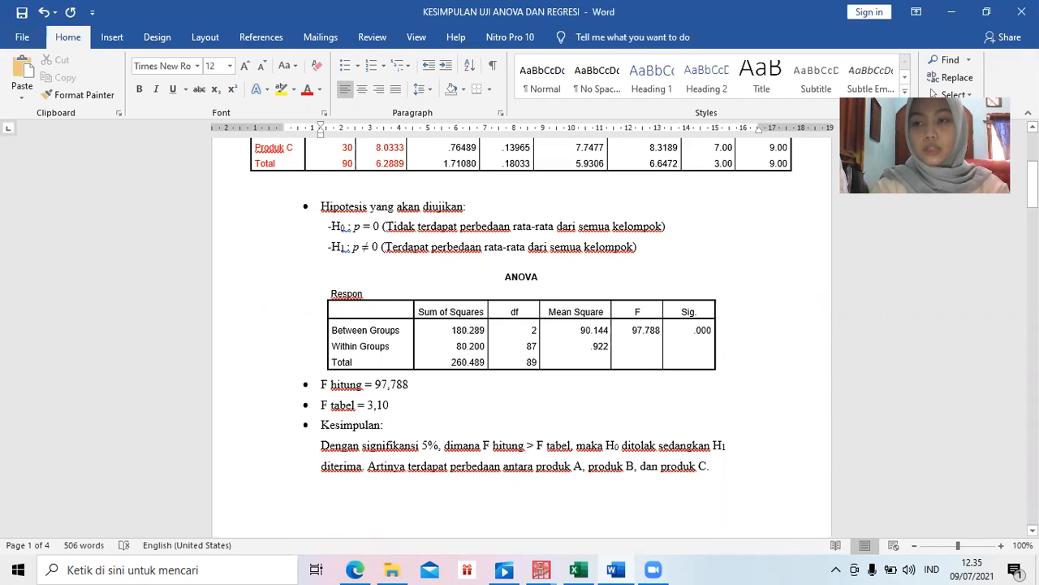
{"action": "scroll", "coordinate": [520, 325], "scroll_direction": "down", "scroll_amount": 2}
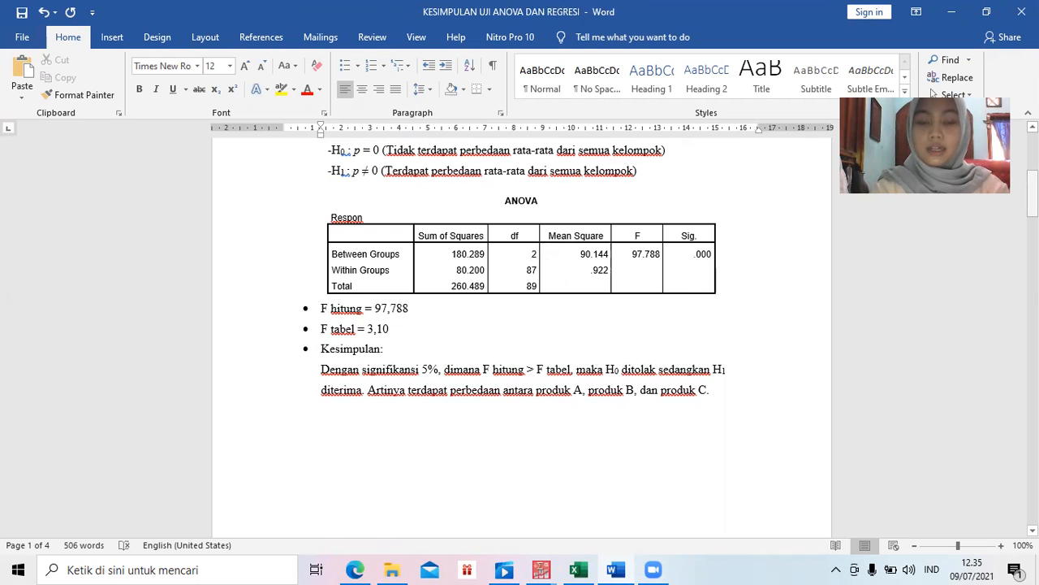
{"action": "scroll", "coordinate": [779, 231], "scroll_direction": "up", "scroll_amount": 4}
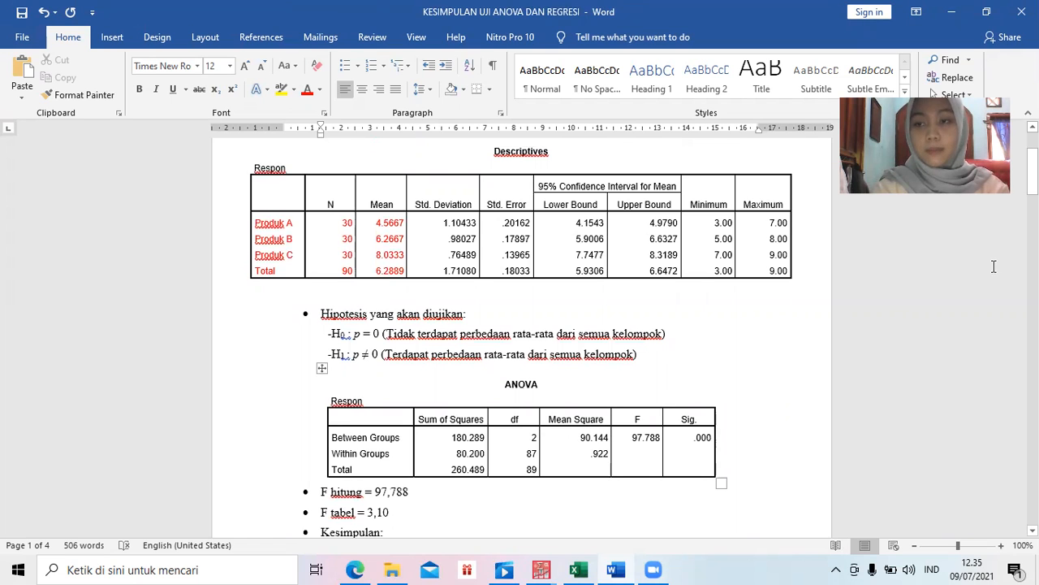
{"action": "scroll", "coordinate": [520, 324], "scroll_direction": "down", "scroll_amount": 5}
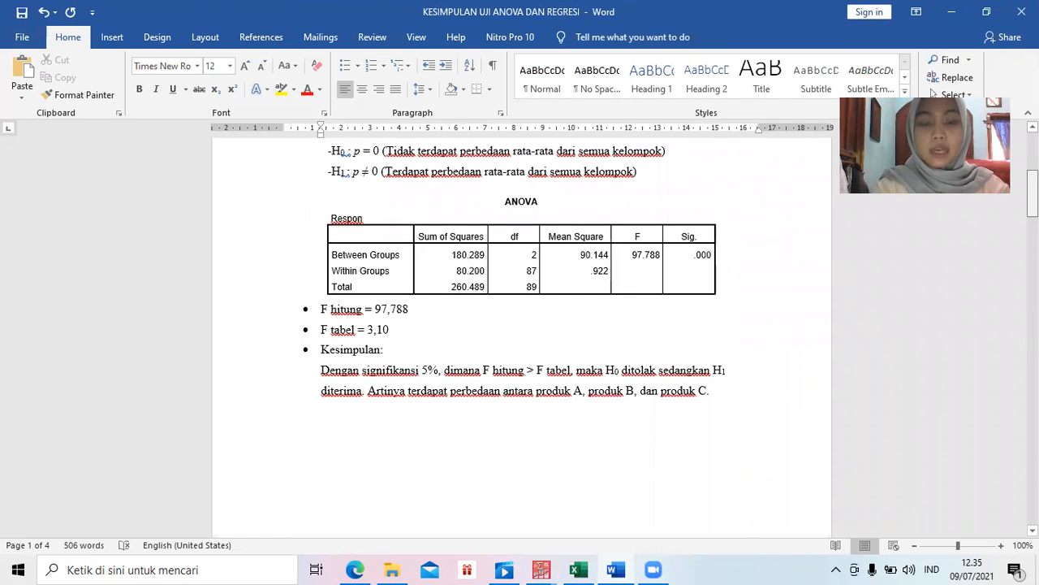
Switch to the tabel-f-0-05 PDF in Edge and mark the F value for numerator df 2 and denominator df 88
{"action": "left_click", "coordinate": [354, 569]}
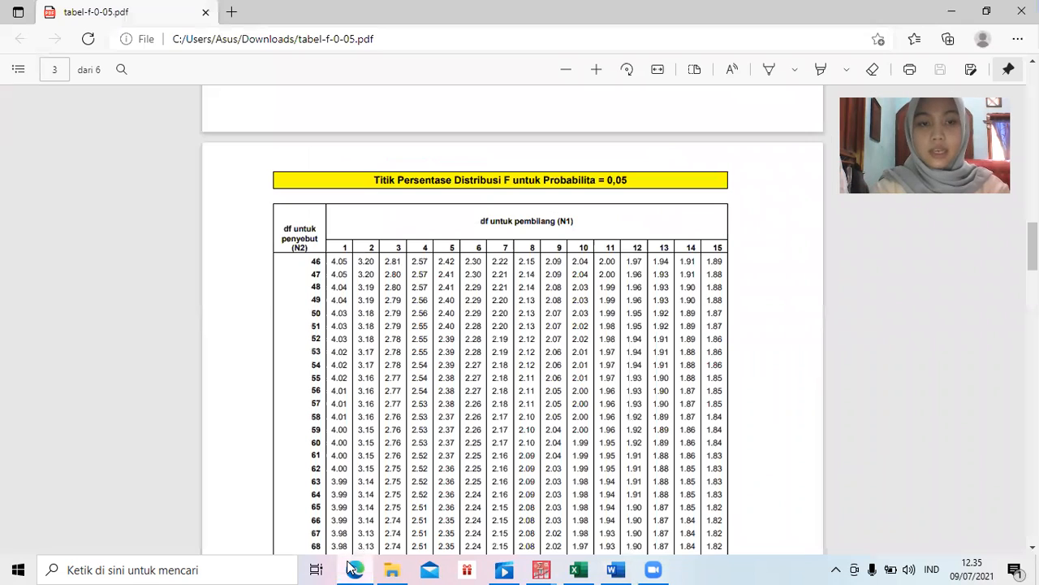
{"action": "scroll", "coordinate": [476, 406], "scroll_direction": "down", "scroll_amount": 5}
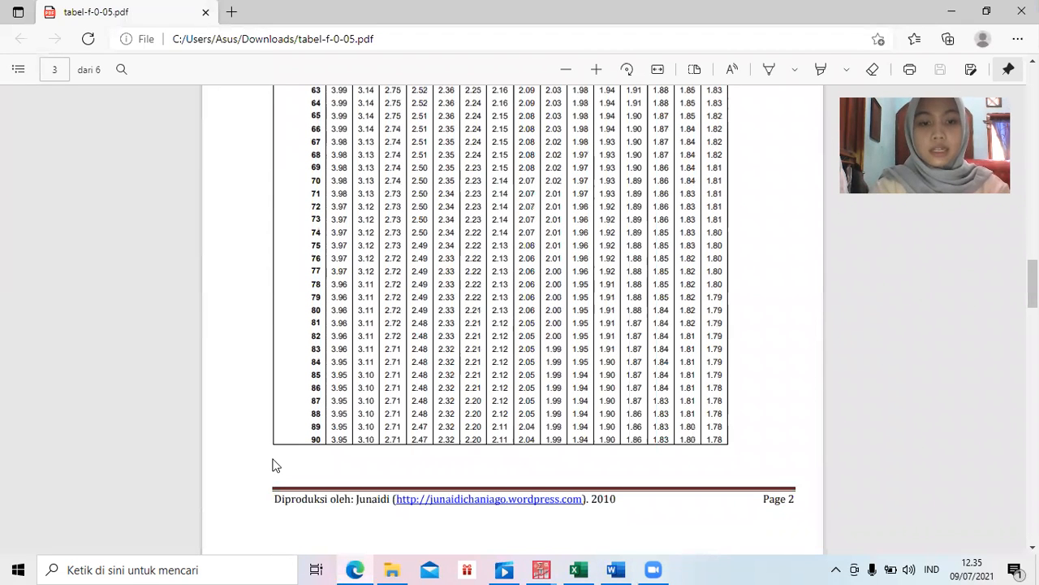
{"action": "double_click", "coordinate": [366, 414]}
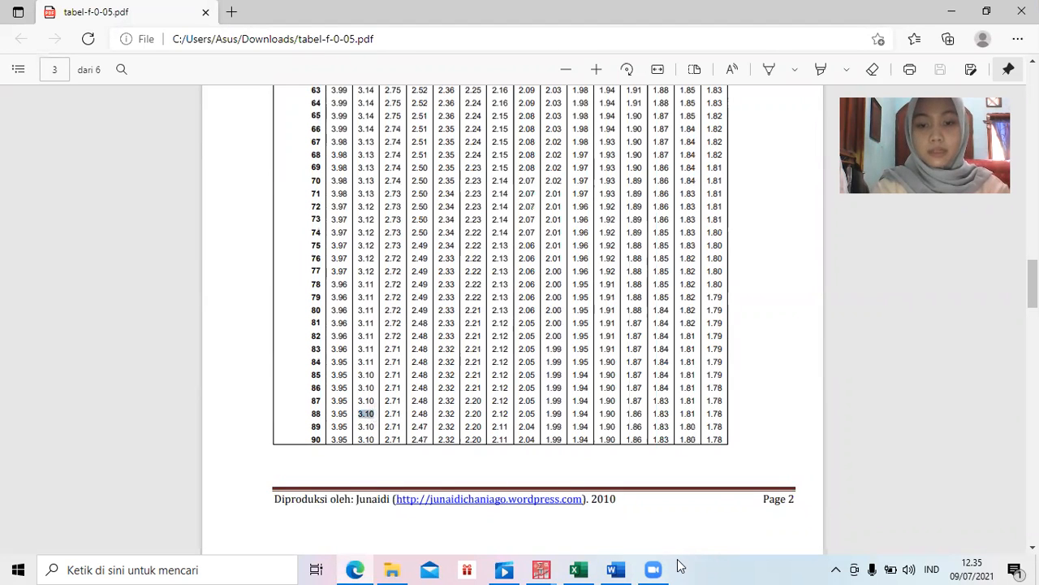
Return to the Word report to read the ANOVA conclusion up to the UJI REGRESI heading, and switch to the Excel data workbook
{"action": "left_click", "coordinate": [614, 569]}
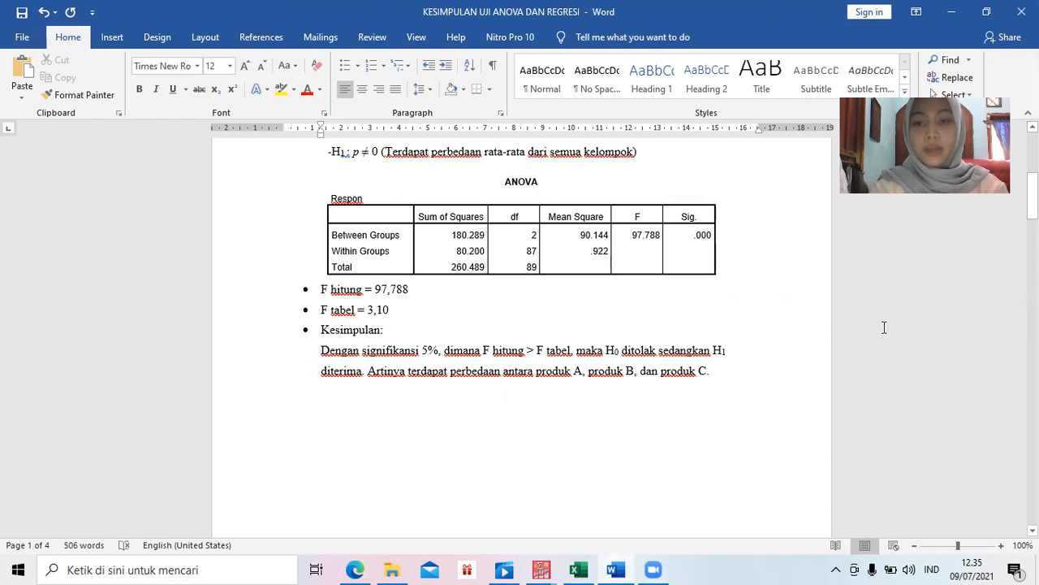
{"action": "scroll", "coordinate": [760, 371], "scroll_direction": "down", "scroll_amount": 6}
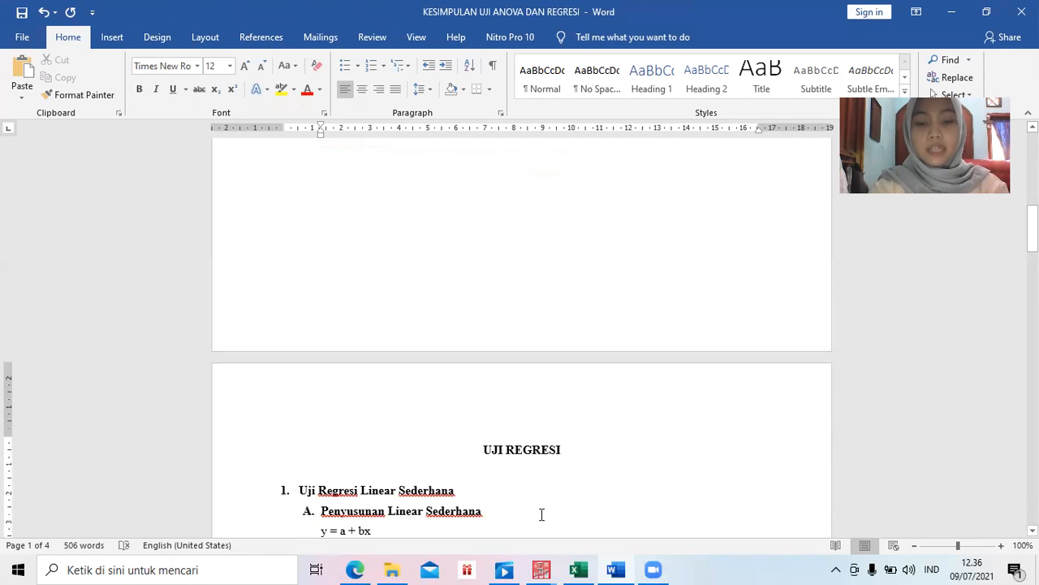
{"action": "left_click", "coordinate": [578, 569]}
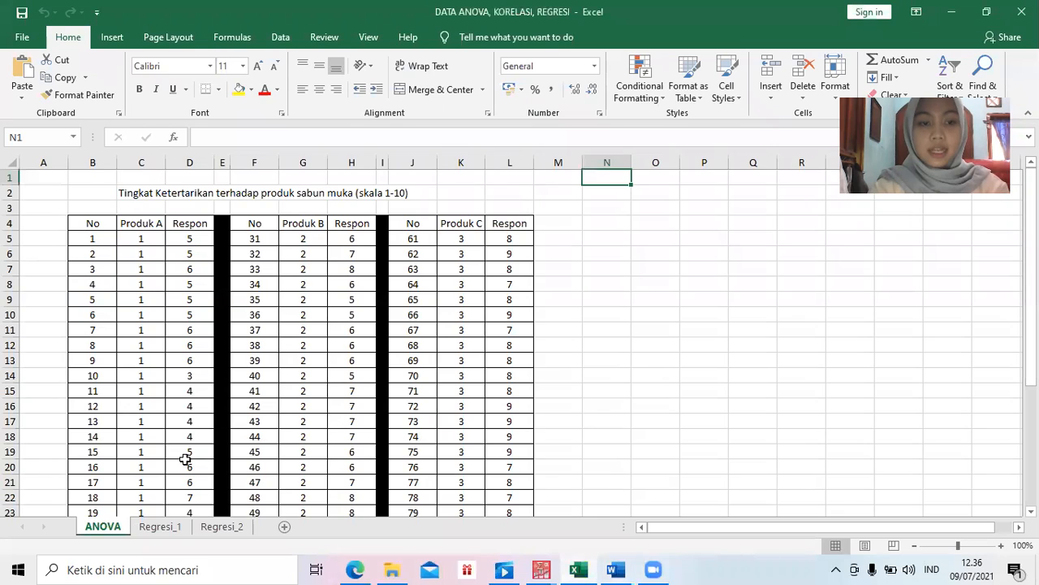
View the Speed and Distance data on the Regresi_1 sheet, and switch to the MEET#14 (1).sav dataset in PASW Statistics
{"action": "left_click", "coordinate": [163, 529]}
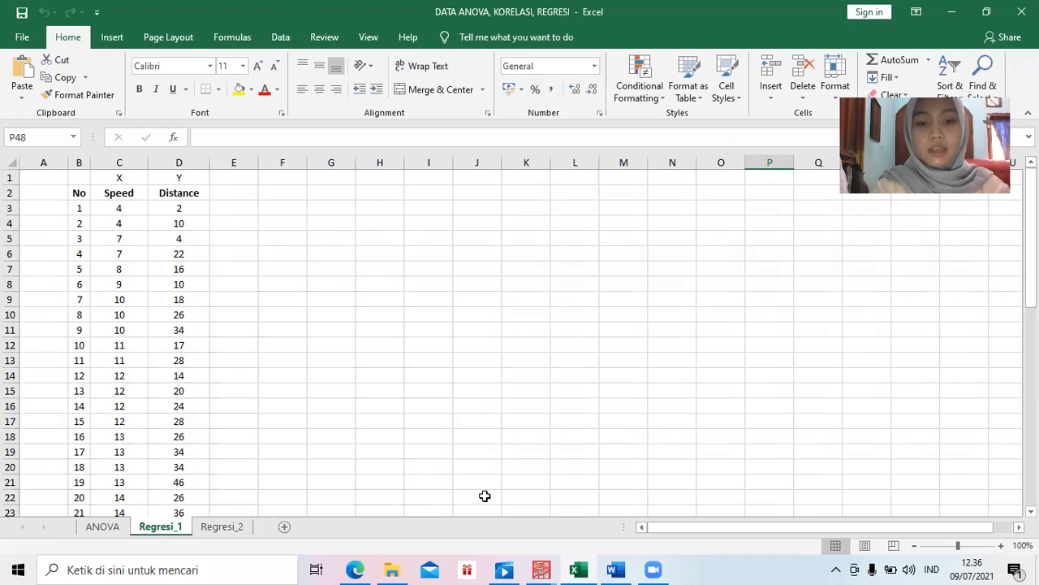
{"action": "left_click", "coordinate": [538, 569]}
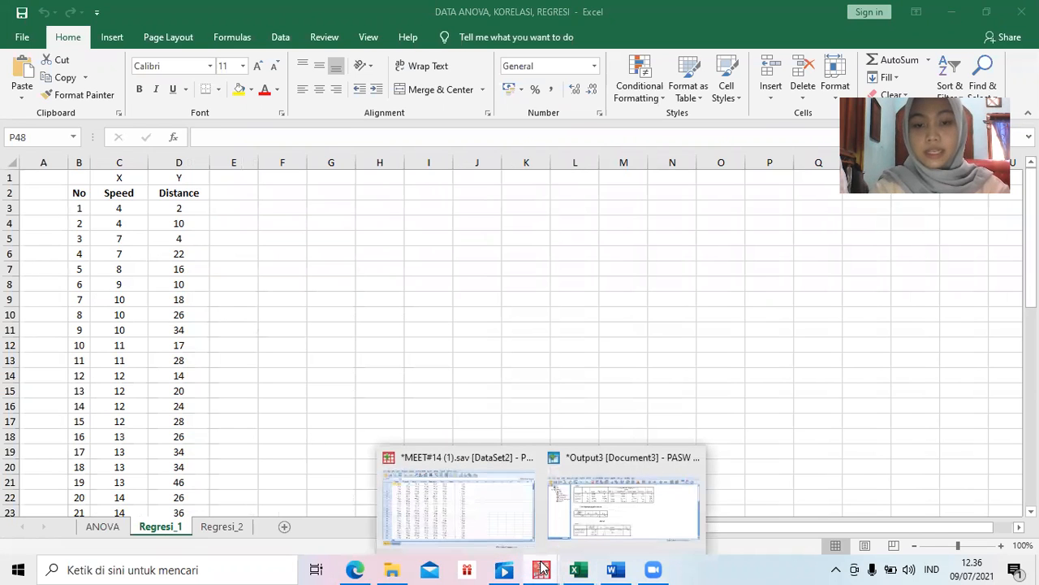
{"action": "left_click", "coordinate": [495, 527]}
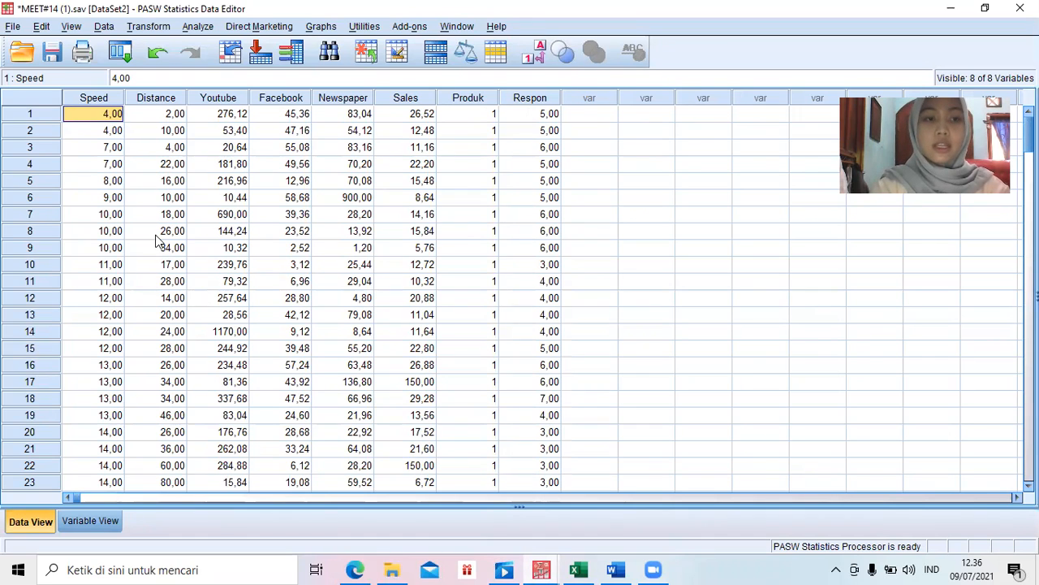
Set up a Linear Regression with Speed as the independent variable and Distance as the dependent variable
{"action": "left_click", "coordinate": [188, 29]}
{"action": "mouse_move", "coordinate": [217, 209]}
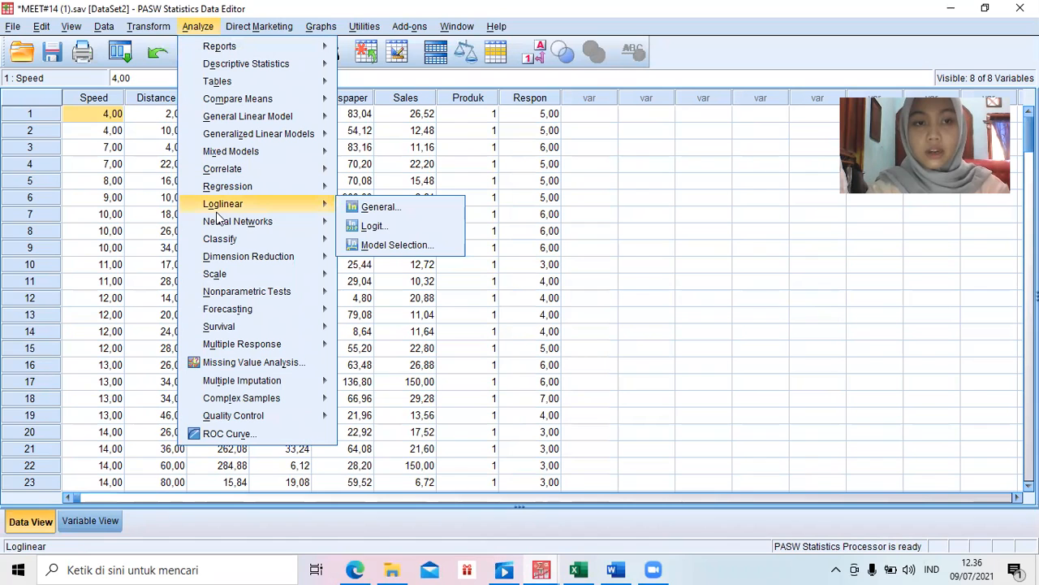
{"action": "mouse_move", "coordinate": [230, 192]}
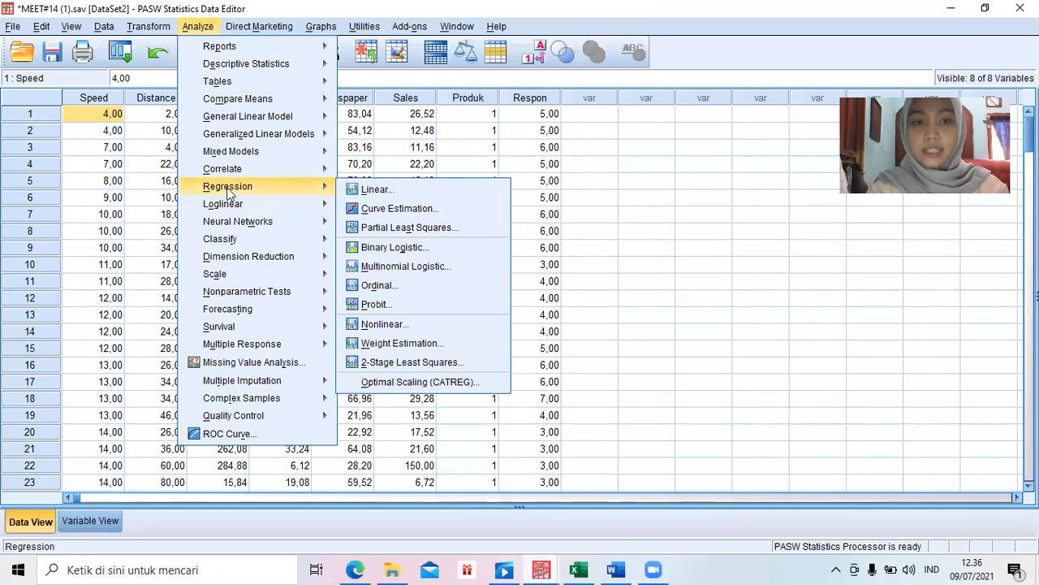
{"action": "left_click", "coordinate": [354, 190]}
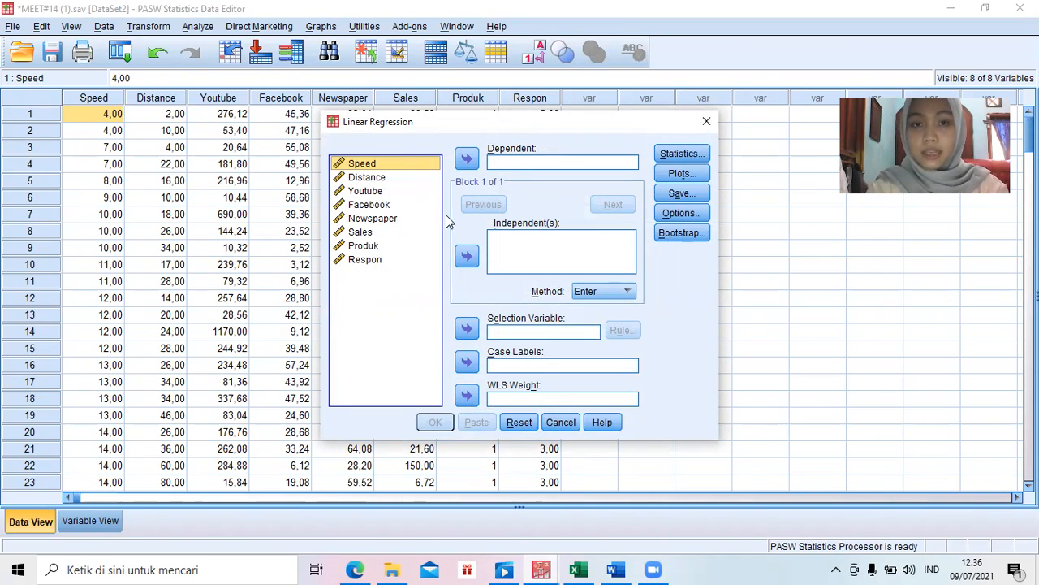
{"action": "left_click", "coordinate": [466, 255]}
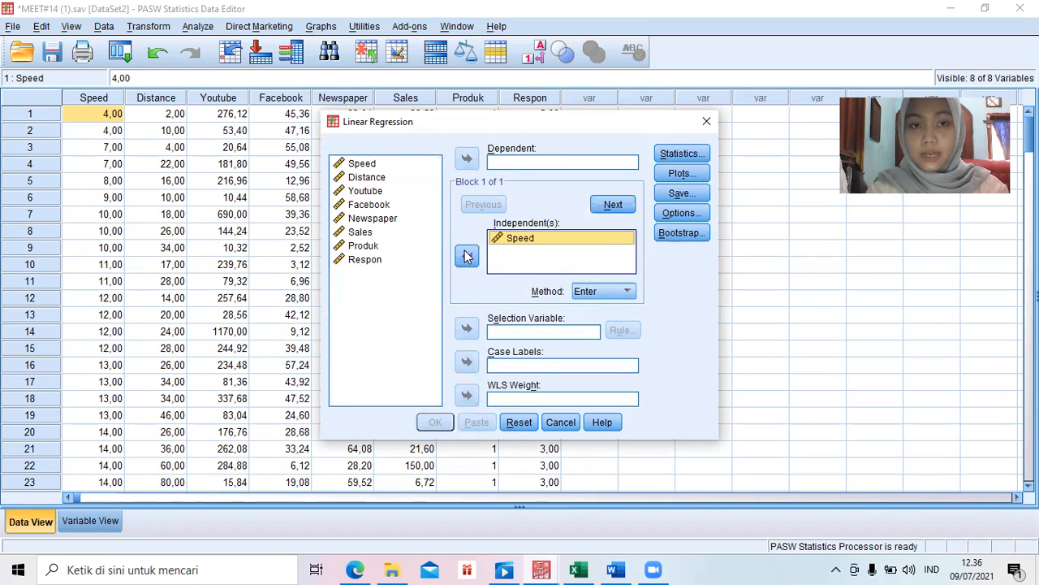
{"action": "left_click", "coordinate": [401, 179]}
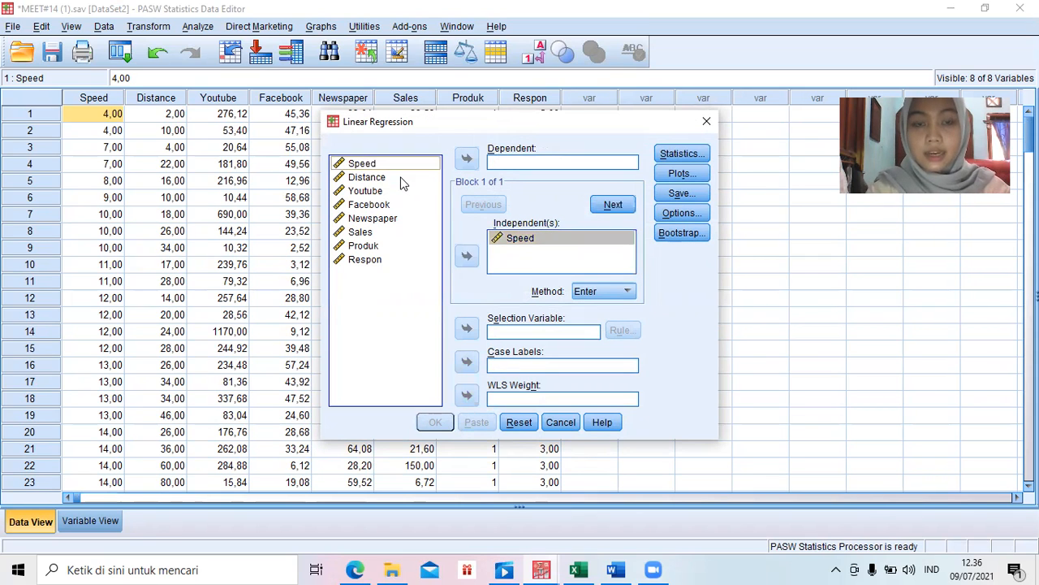
{"action": "left_click", "coordinate": [400, 179]}
{"action": "left_click", "coordinate": [467, 159]}
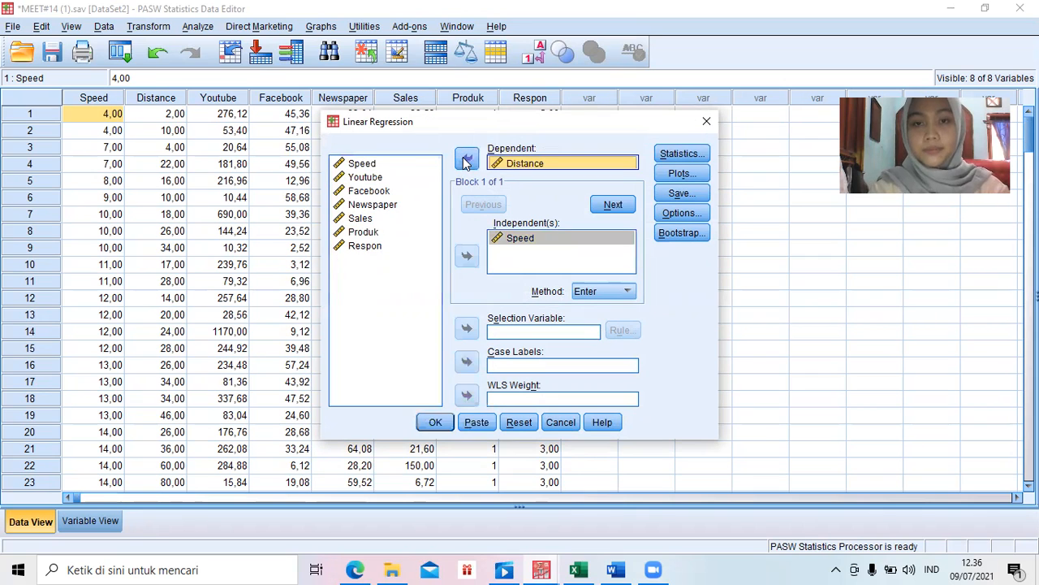
Include 95% confidence intervals for the coefficients, run the regression and view its output tables
{"action": "left_click", "coordinate": [694, 154]}
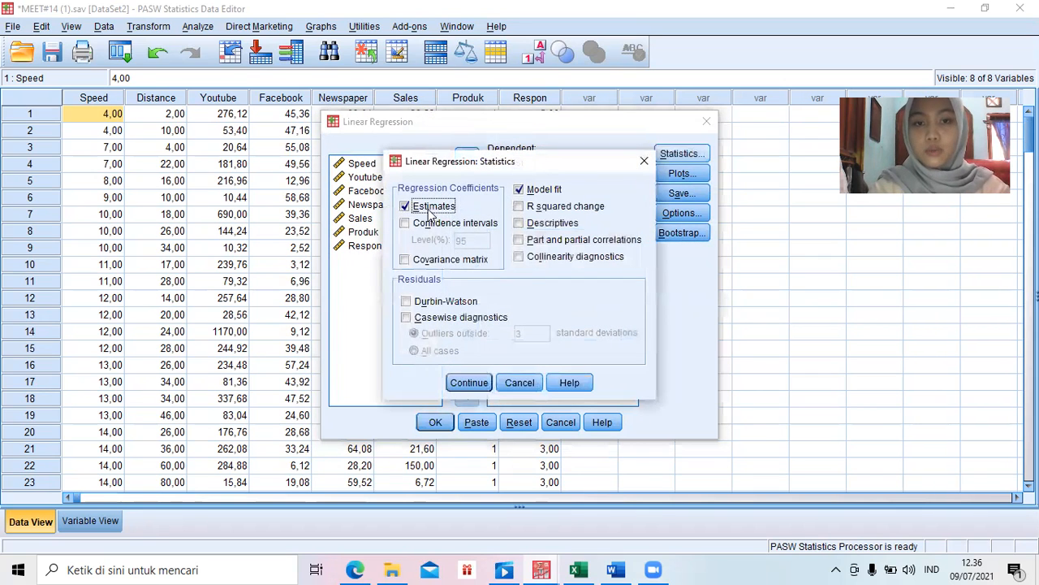
{"action": "left_click", "coordinate": [417, 226]}
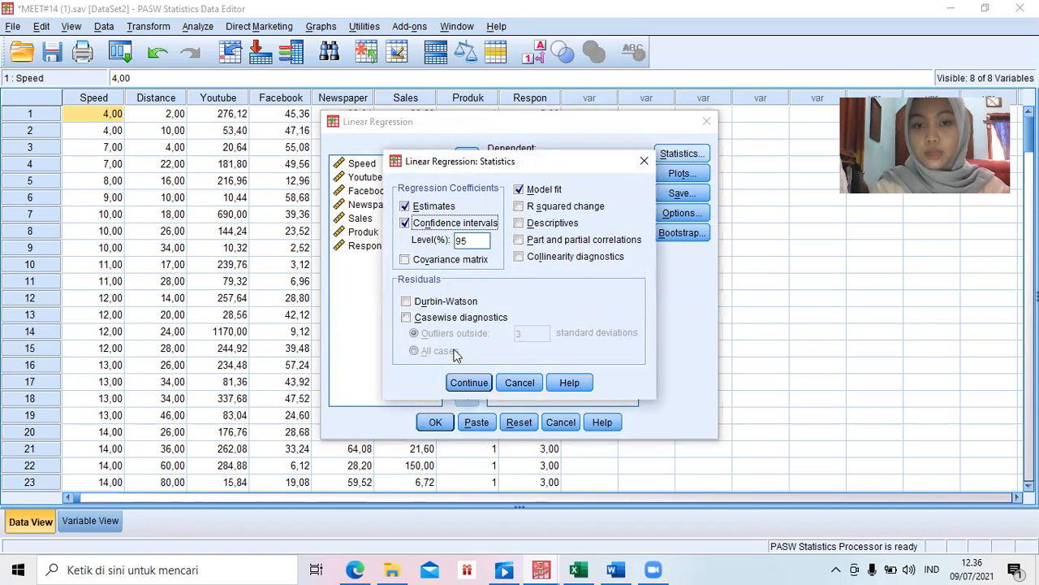
{"action": "left_click", "coordinate": [468, 382]}
{"action": "left_click", "coordinate": [437, 422]}
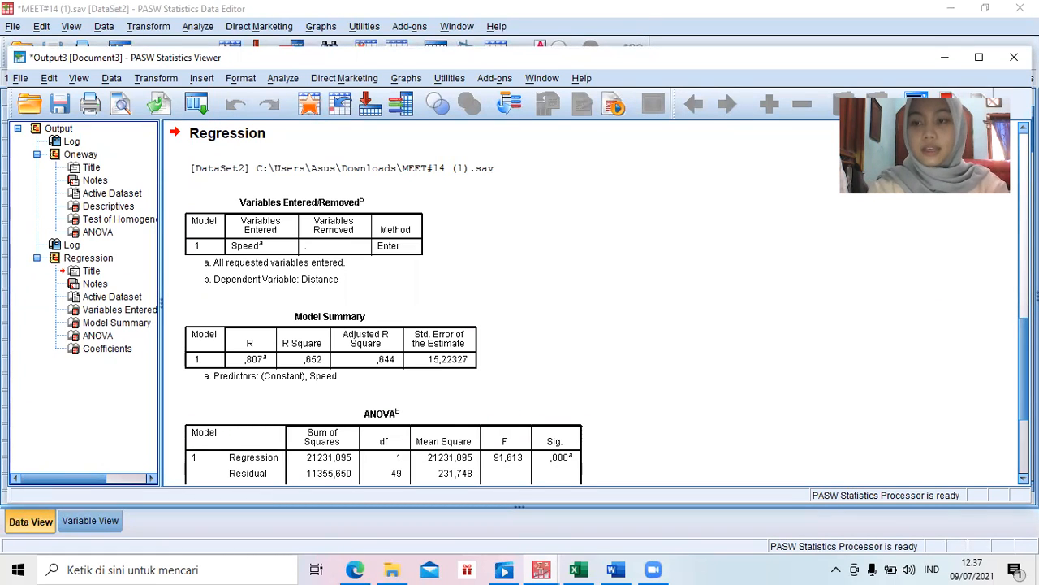
{"action": "scroll", "coordinate": [592, 309], "scroll_direction": "down", "scroll_amount": 1}
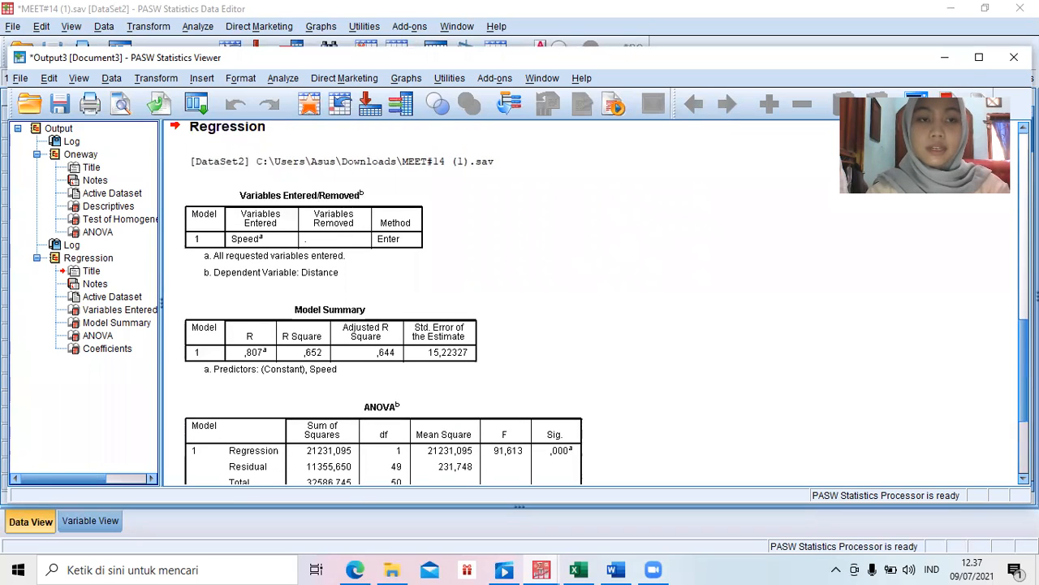
{"action": "scroll", "coordinate": [720, 474], "scroll_direction": "down", "scroll_amount": 5}
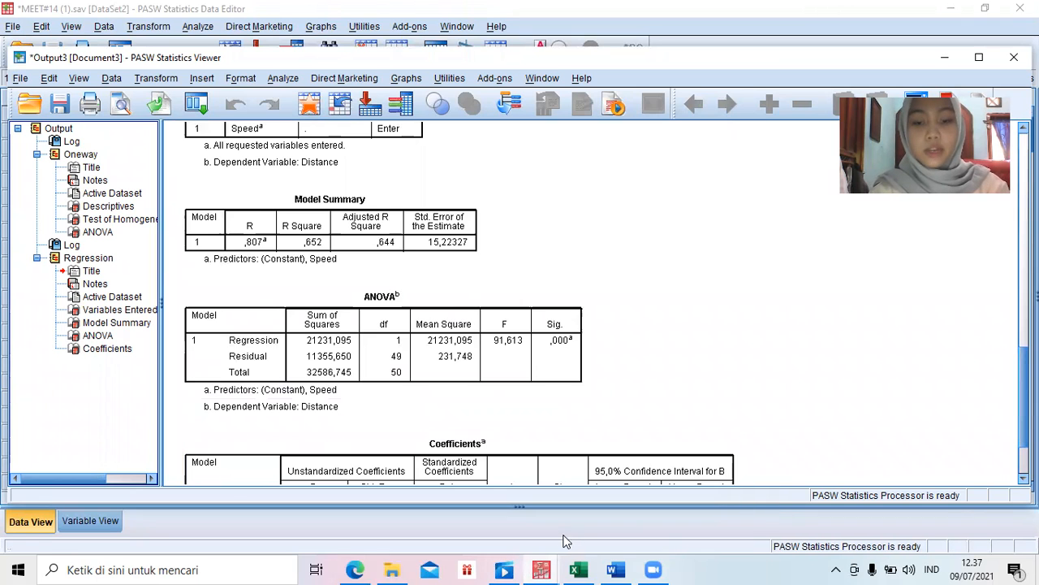
Switch to the Word report and read the simple linear regression equation, test criteria and F values under UJI REGRESI
{"action": "left_click", "coordinate": [615, 570]}
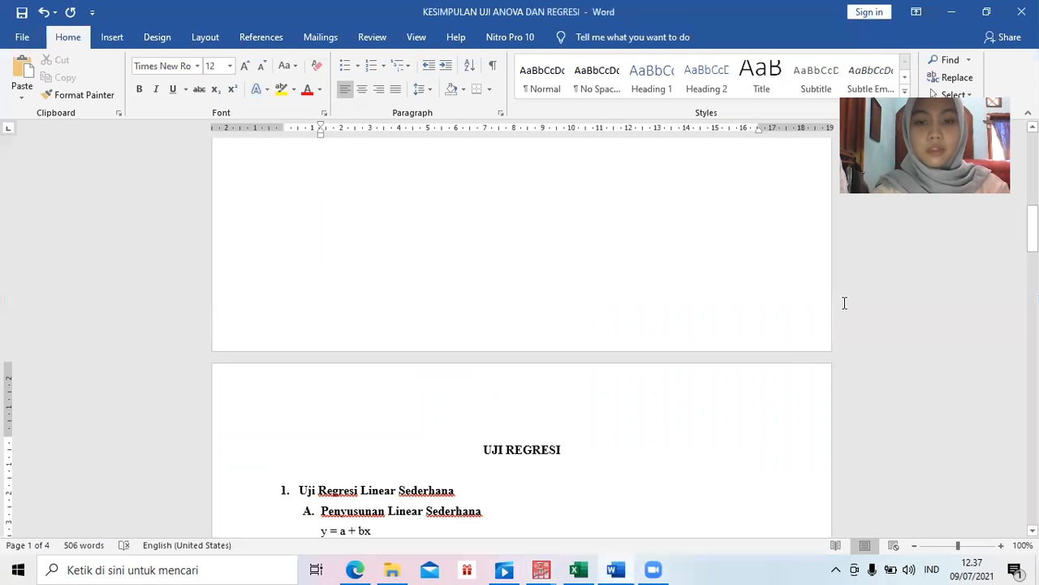
{"action": "left_click_drag", "start_coordinate": [1031, 225], "coordinate": [1017, 260]}
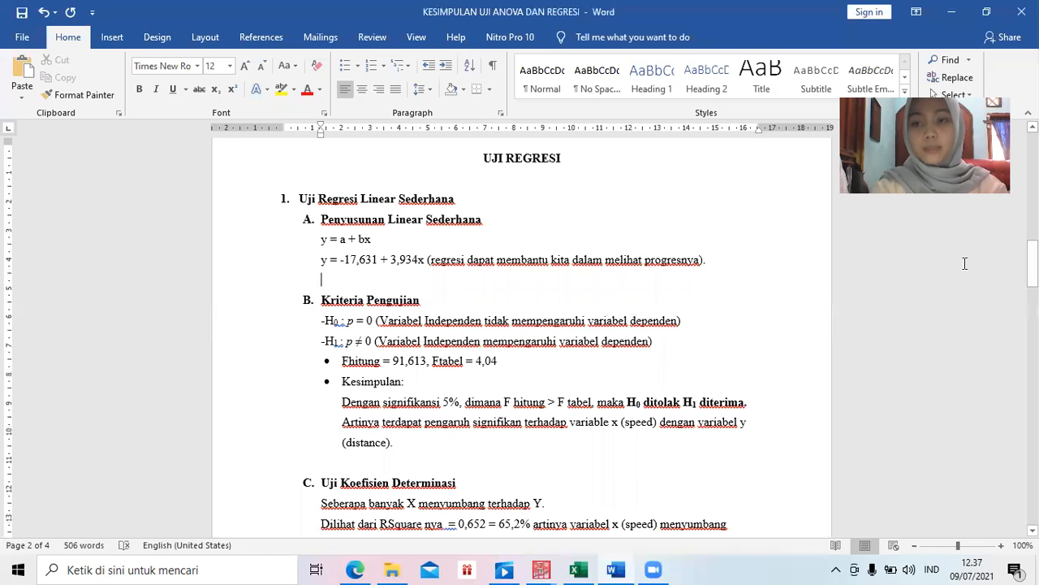
{"action": "left_click_drag", "start_coordinate": [1033, 265], "coordinate": [1033, 276]}
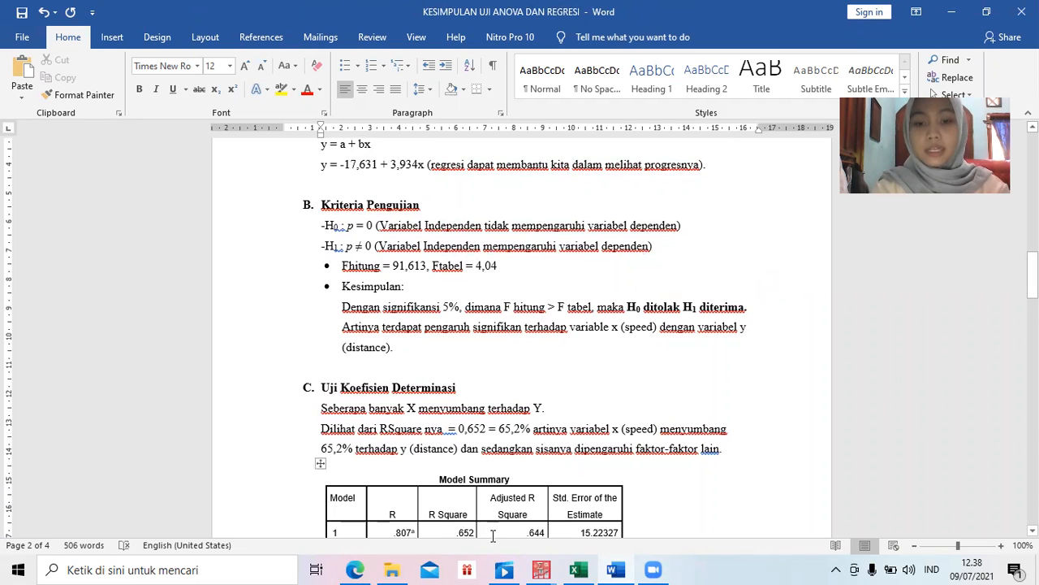
Compare the ANOVA and Coefficients tables in the Output3 viewer with the regression equation and F value in the Word report
{"action": "mouse_move", "coordinate": [541, 567]}
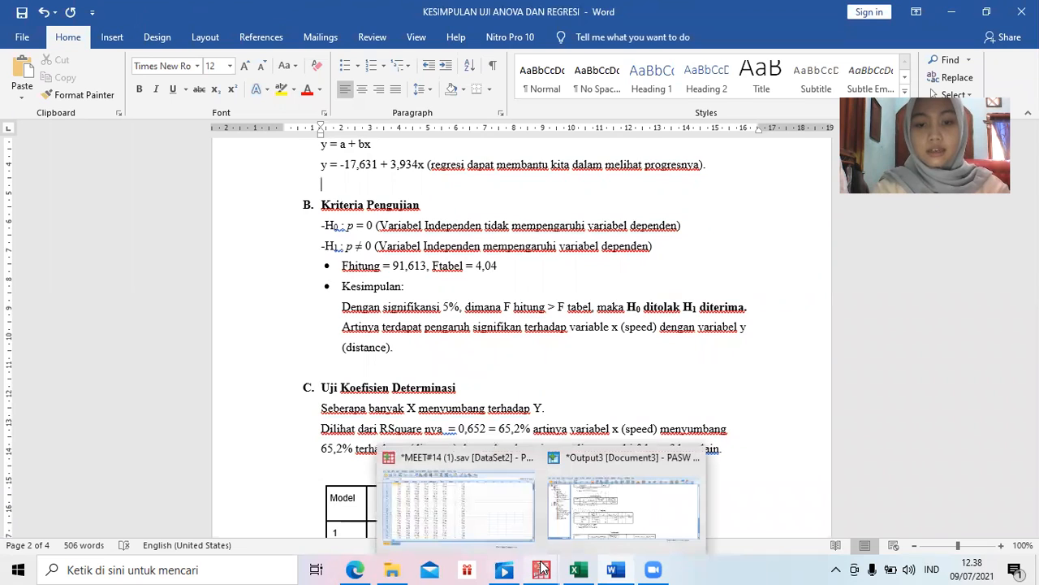
{"action": "left_click", "coordinate": [583, 535]}
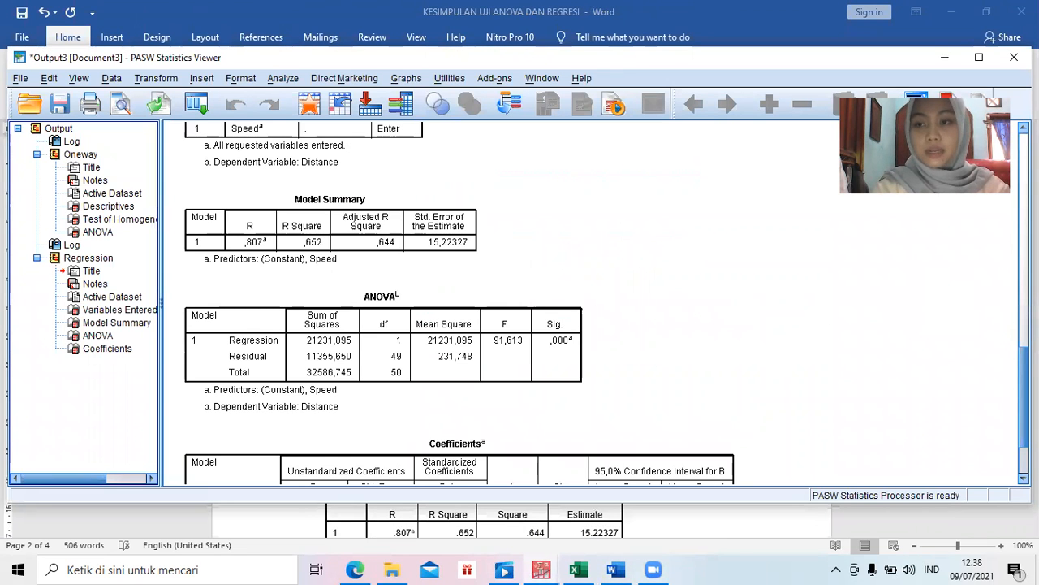
{"action": "scroll", "coordinate": [607, 303], "scroll_direction": "down", "scroll_amount": 2}
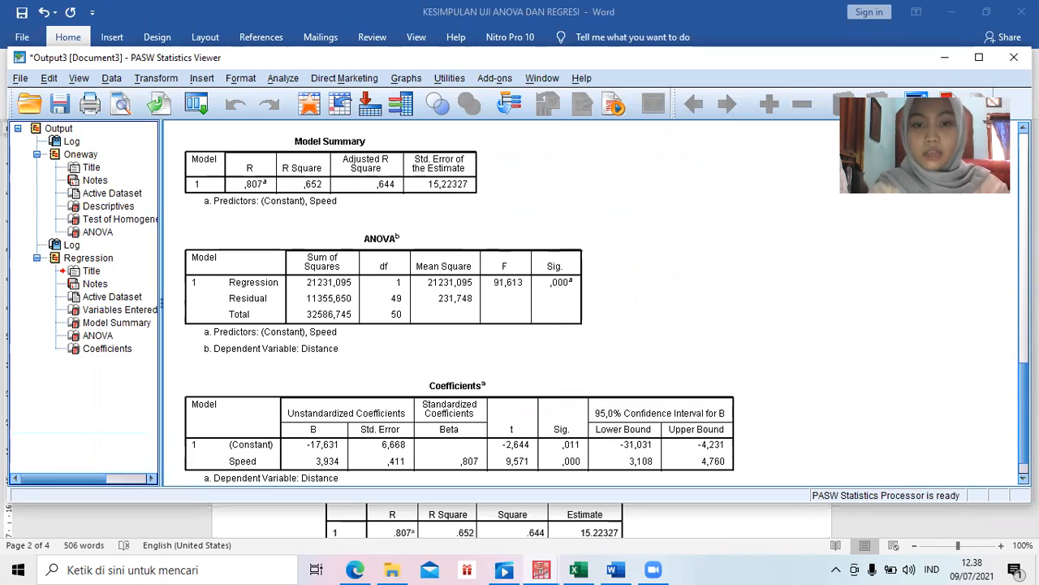
{"action": "scroll", "coordinate": [822, 369], "scroll_direction": "down", "scroll_amount": 1}
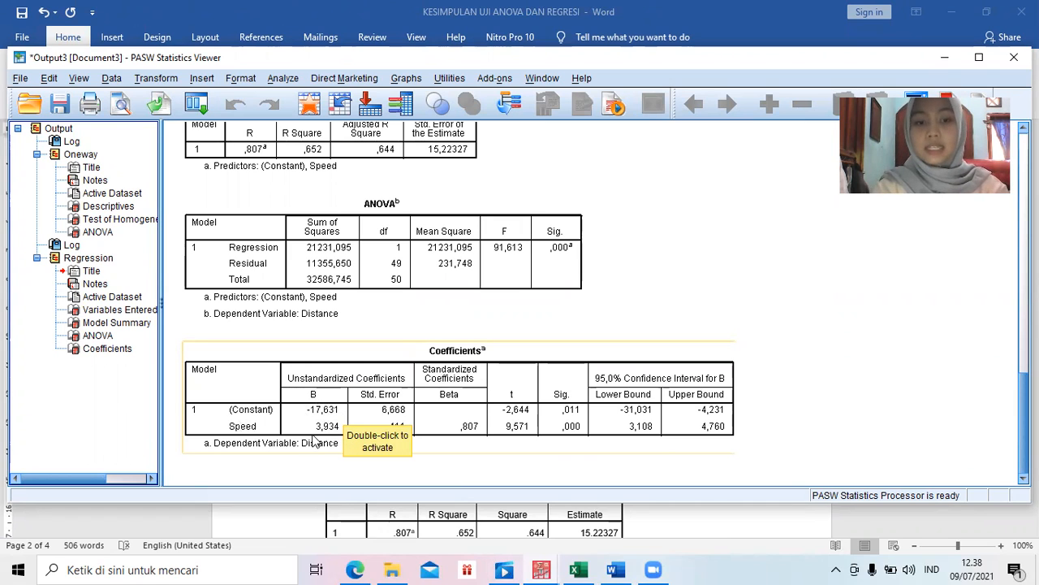
{"action": "left_click", "coordinate": [540, 570]}
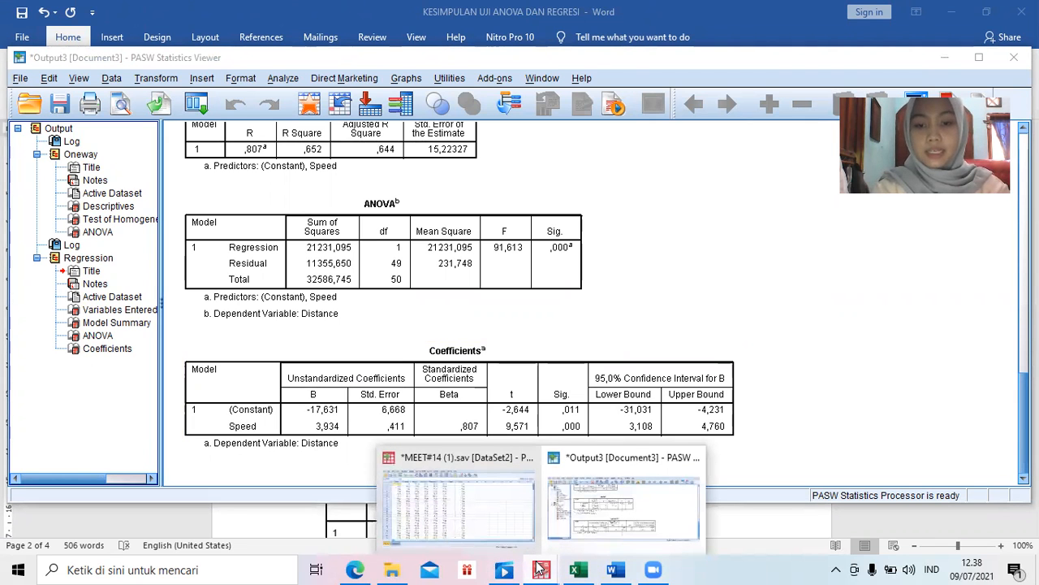
{"action": "left_click", "coordinate": [621, 570]}
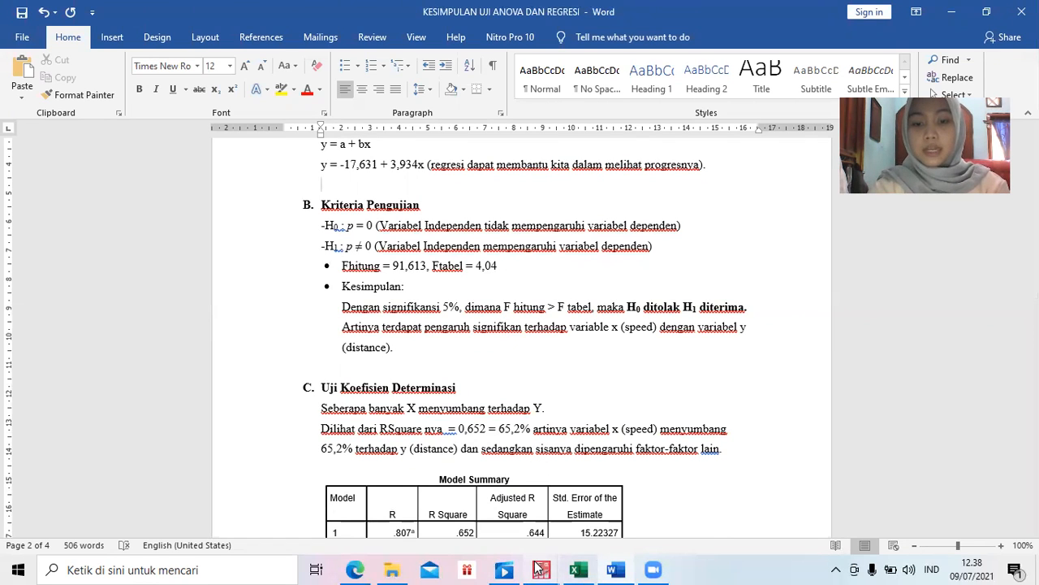
{"action": "mouse_move", "coordinate": [537, 567]}
{"action": "left_click", "coordinate": [593, 525]}
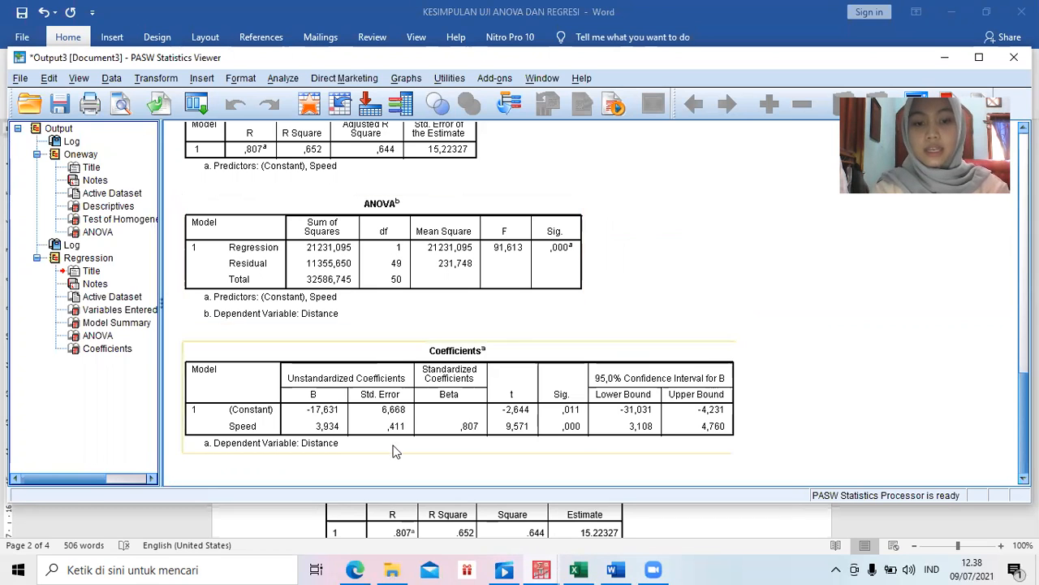
Switch to the tabel-f-0-05 PDF in Edge and mark the F value for numerator df 1 and denominator df 49
{"action": "left_click", "coordinate": [358, 567]}
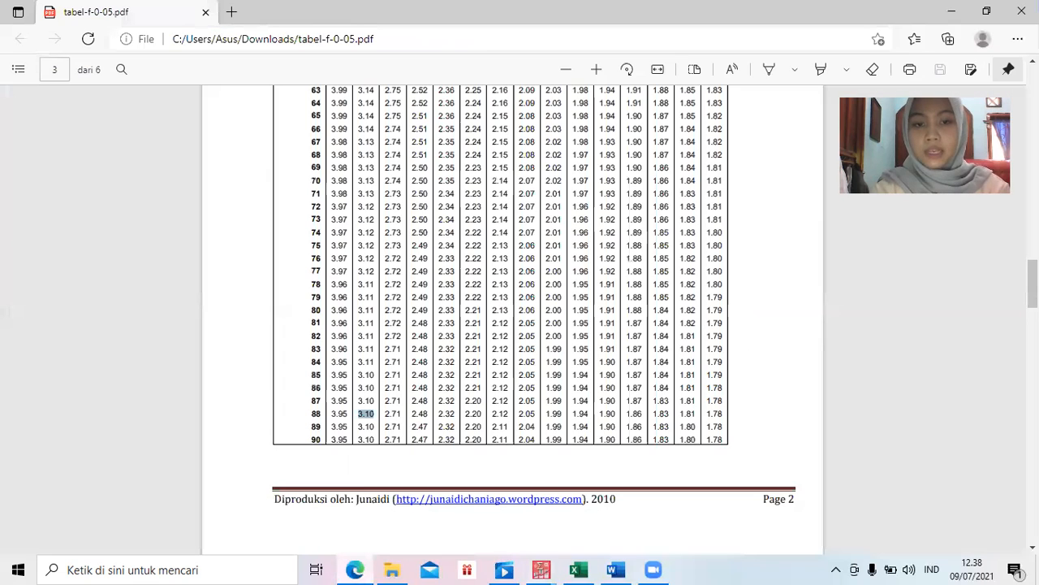
{"action": "scroll", "coordinate": [504, 324], "scroll_direction": "up", "scroll_amount": 5}
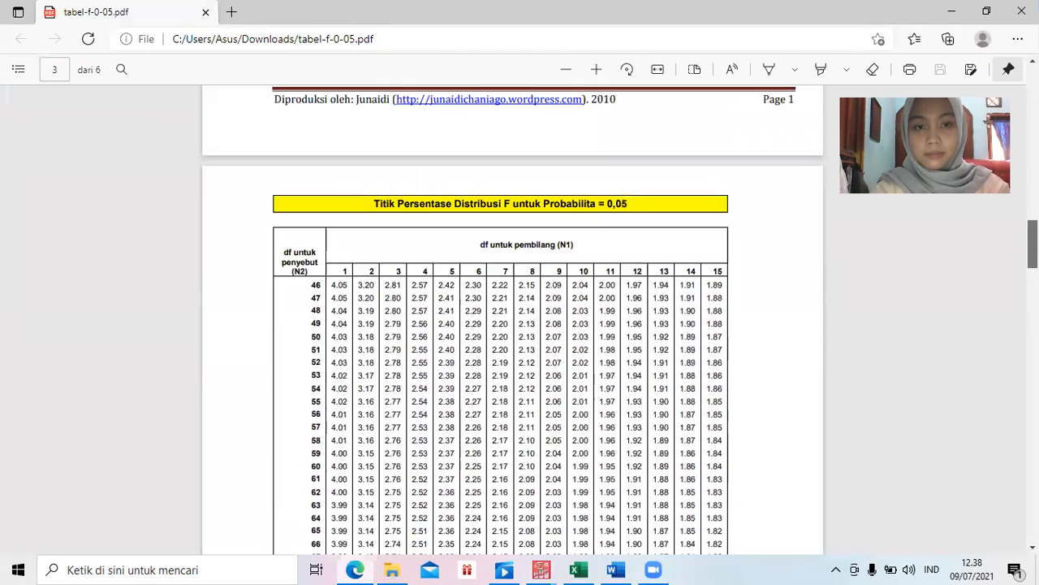
{"action": "scroll", "coordinate": [344, 293], "scroll_direction": "down", "scroll_amount": 1}
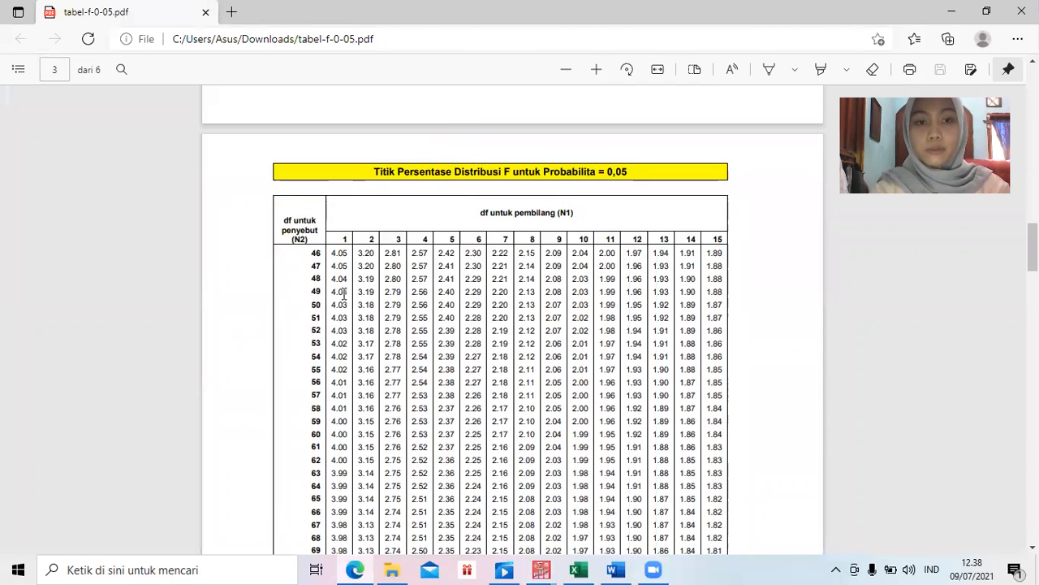
{"action": "left_click_drag", "start_coordinate": [331, 293], "coordinate": [349, 292]}
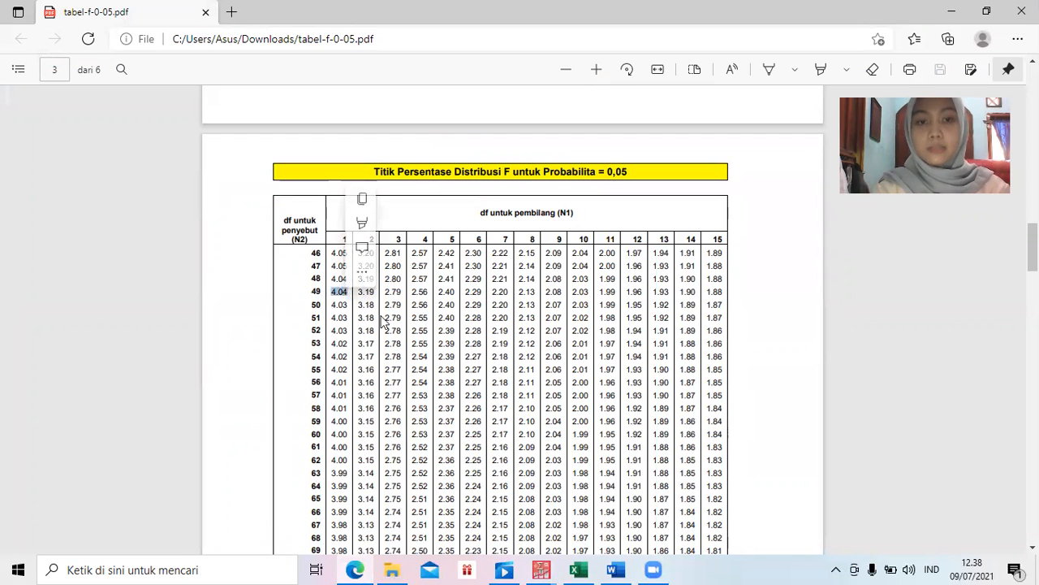
Return to the Word report and read the F-test conclusion and the Uji Koefisien Determinasi section with its Model Summary table
{"action": "left_click", "coordinate": [615, 569]}
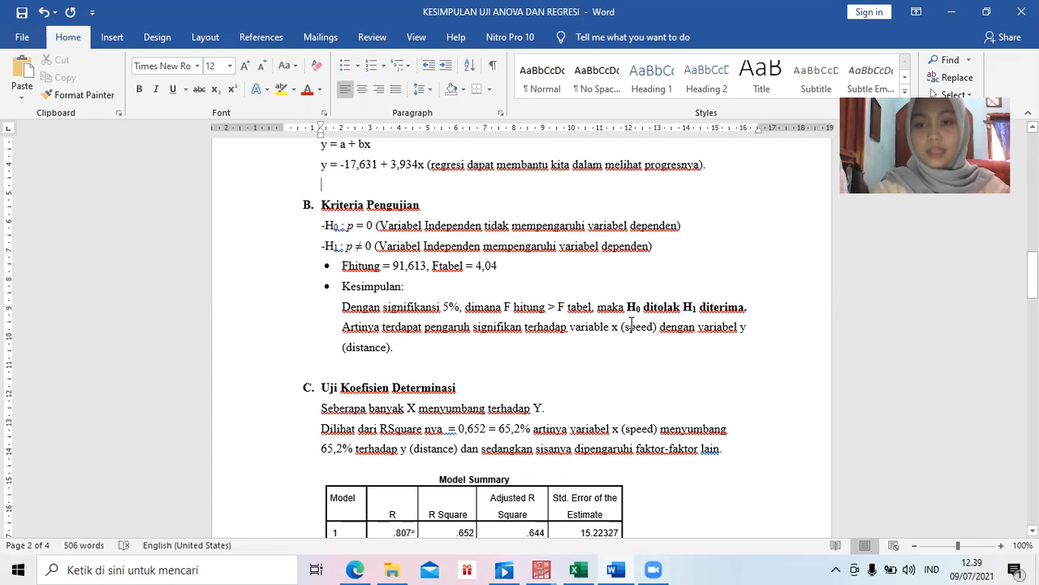
{"action": "left_click_drag", "start_coordinate": [1032, 276], "coordinate": [1032, 297]}
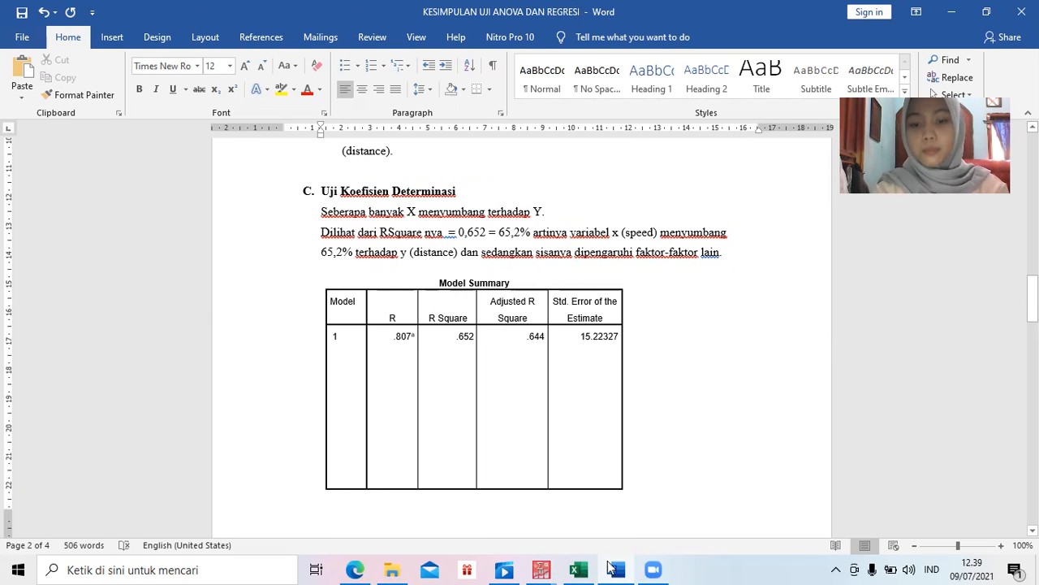
Check R and R Square in the Model Summary of the Output3 viewer, and switch back to the Excel data workbook
{"action": "mouse_move", "coordinate": [542, 568]}
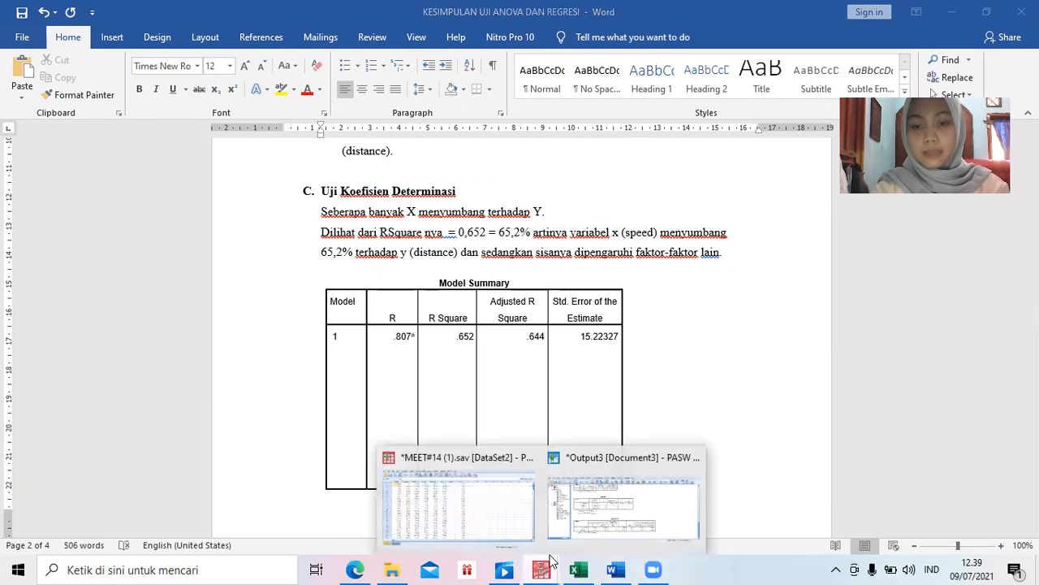
{"action": "left_click", "coordinate": [615, 513]}
{"action": "scroll", "coordinate": [605, 300], "scroll_direction": "up", "scroll_amount": 2}
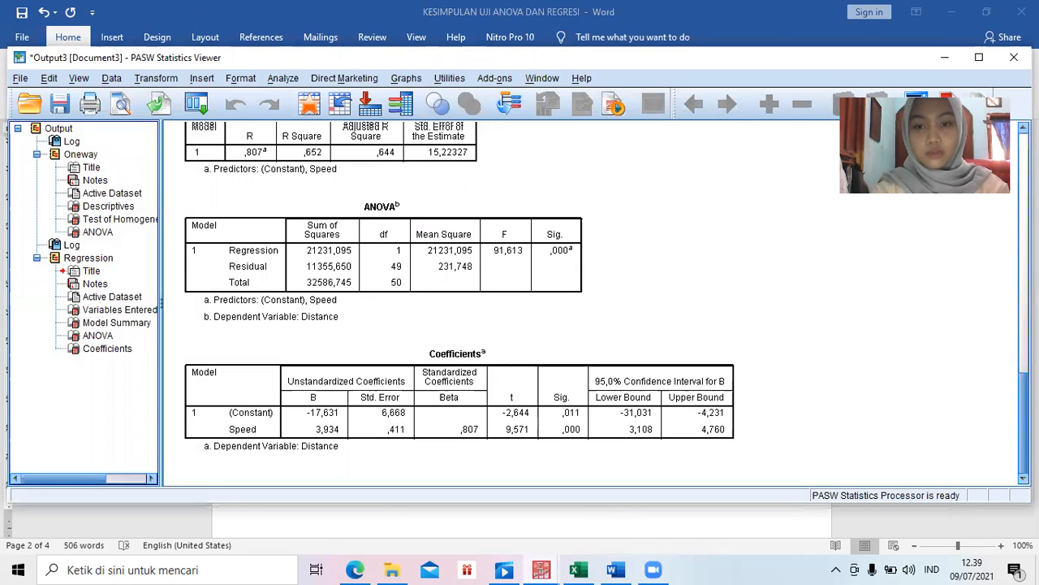
{"action": "scroll", "coordinate": [812, 308], "scroll_direction": "up", "scroll_amount": 2}
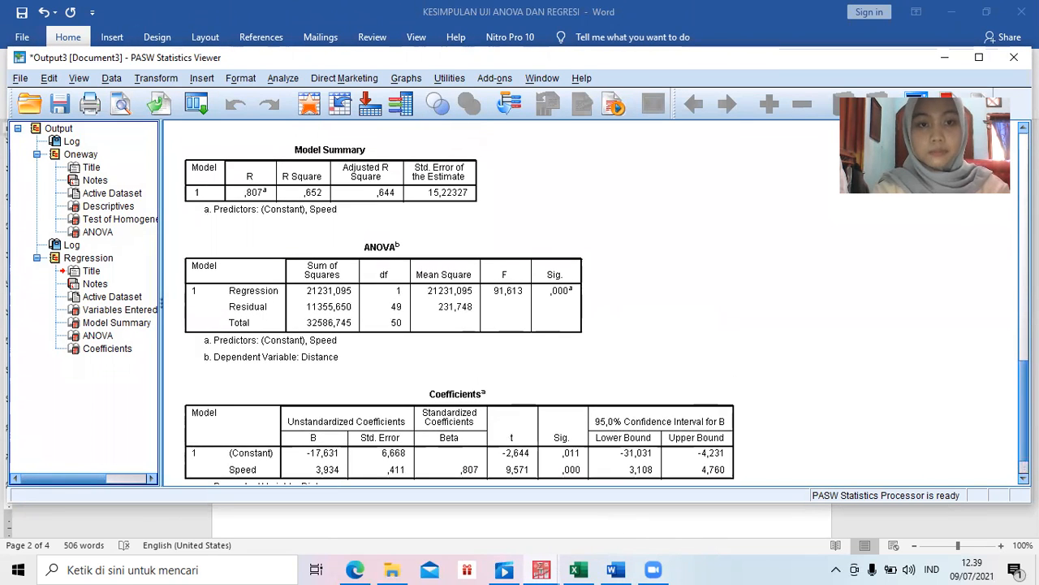
{"action": "left_click", "coordinate": [276, 192]}
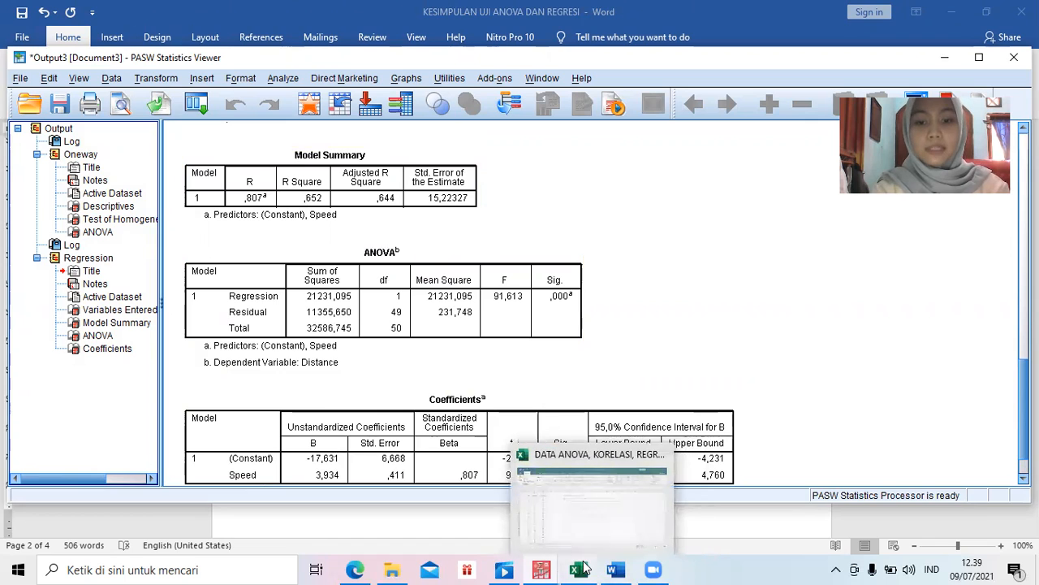
{"action": "left_click", "coordinate": [578, 569]}
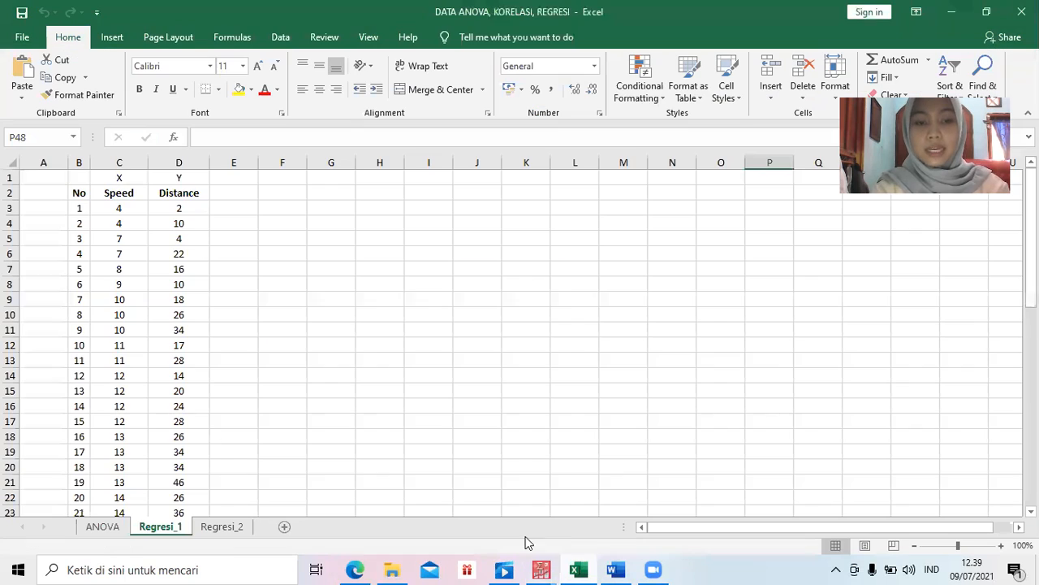
View the Youtube, Facebook, Newspaper and Sales data in the Regresi_2 sheet, and switch to the PASW Statistics data editor
{"action": "left_click", "coordinate": [222, 527]}
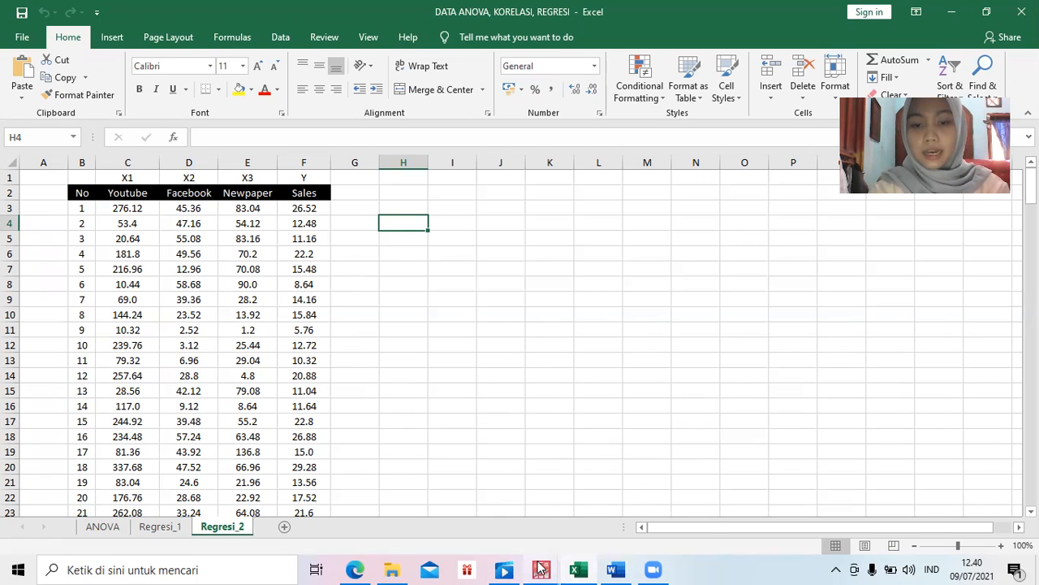
{"action": "mouse_move", "coordinate": [540, 567]}
{"action": "left_click", "coordinate": [493, 525]}
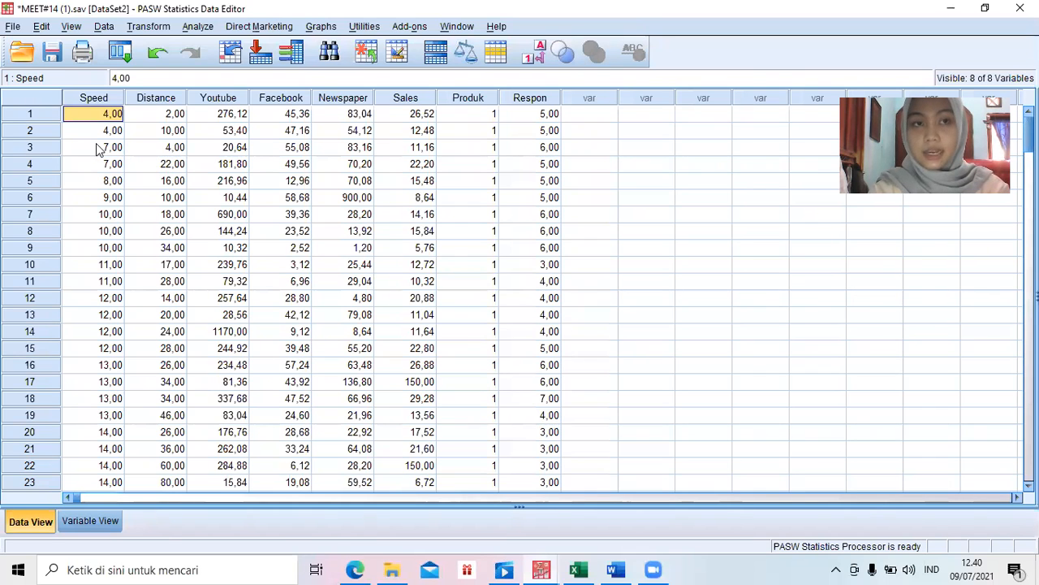
Start a new Linear Regression with the previous settings reset and set Sales as the dependent variable
{"action": "left_click", "coordinate": [195, 27]}
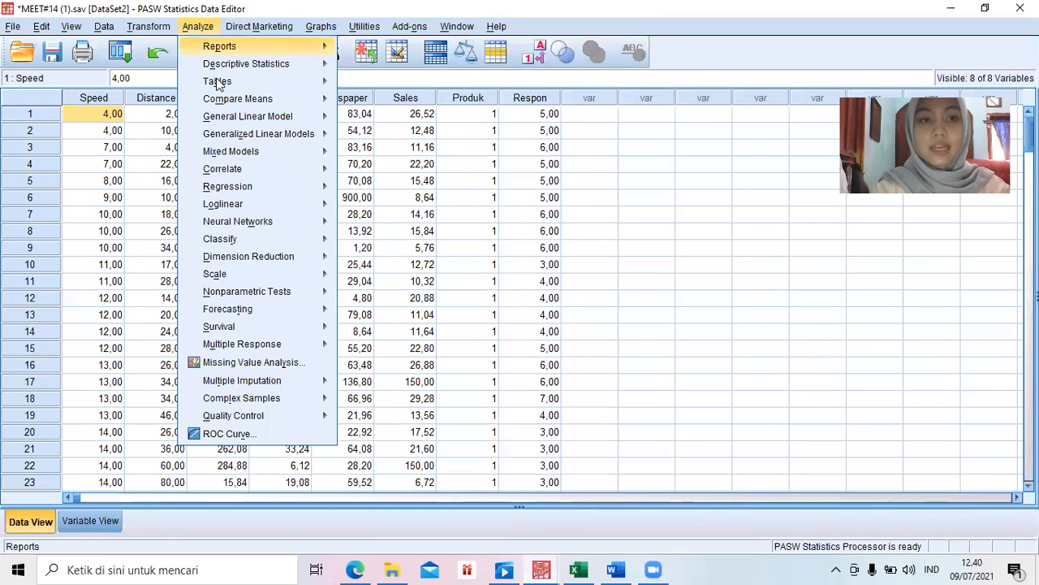
{"action": "mouse_move", "coordinate": [254, 194]}
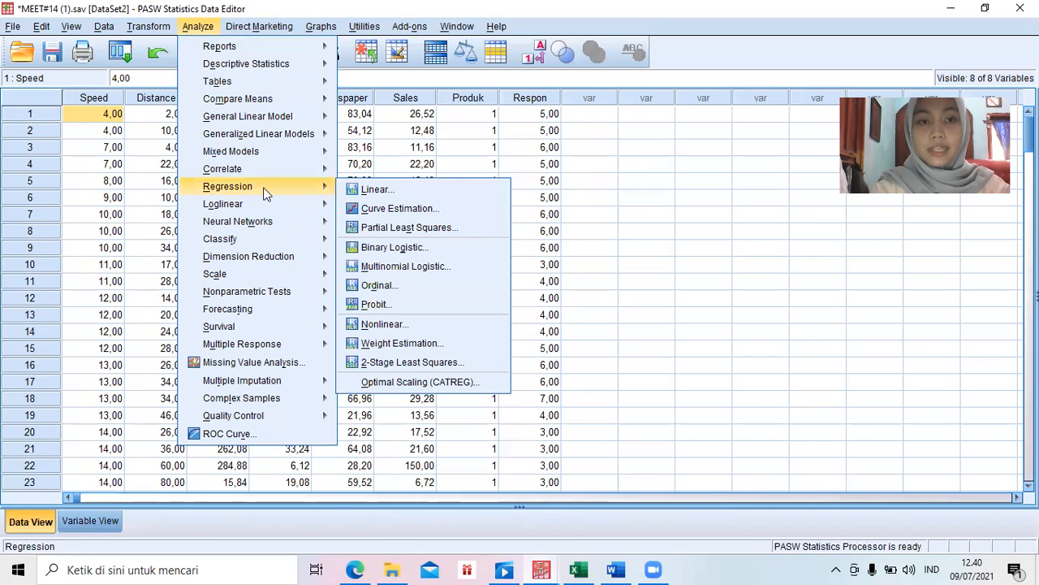
{"action": "left_click", "coordinate": [367, 190]}
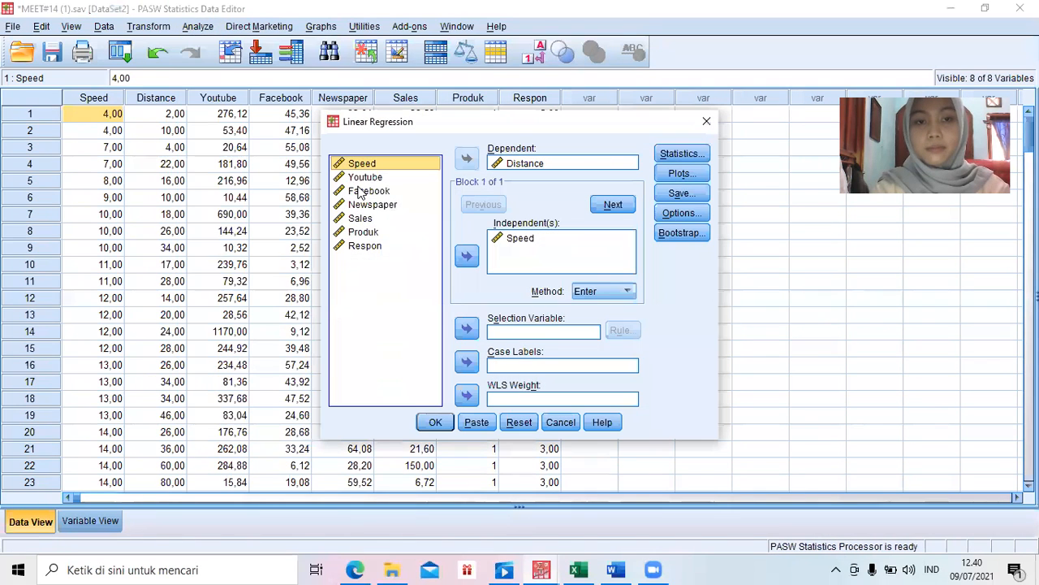
{"action": "left_click", "coordinate": [524, 423]}
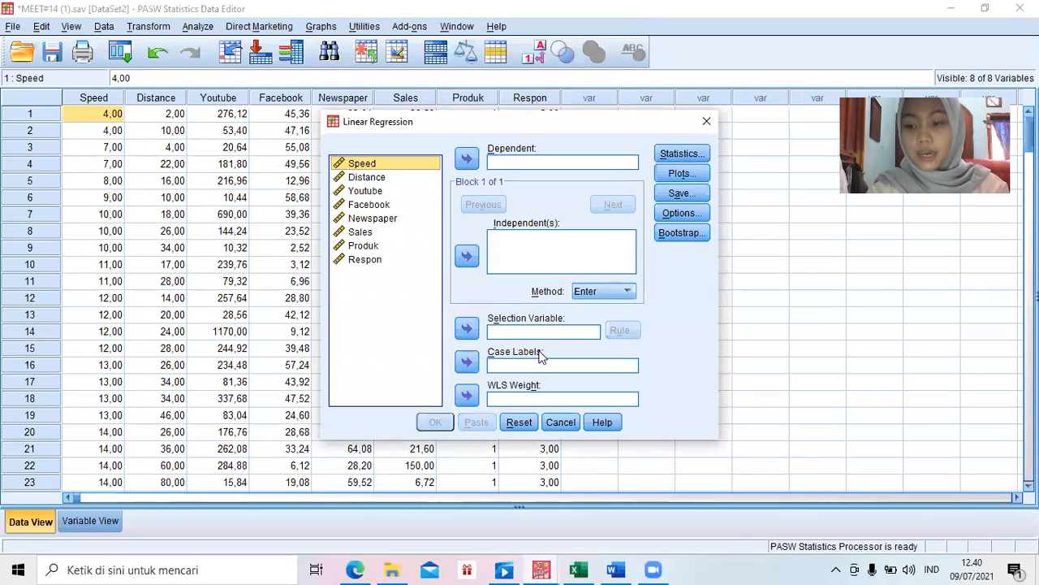
{"action": "left_click", "coordinate": [387, 233]}
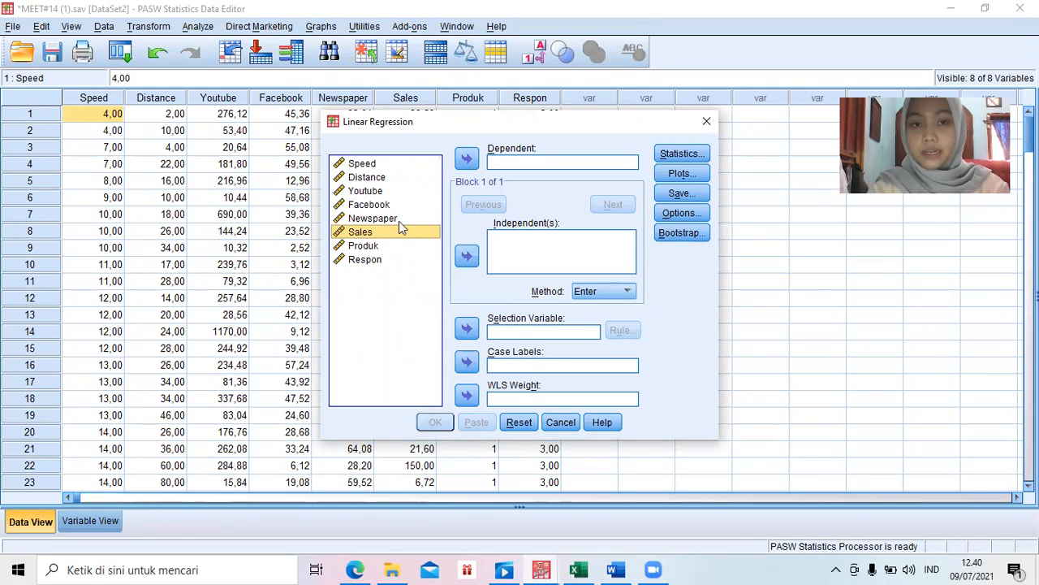
{"action": "left_click", "coordinate": [468, 159]}
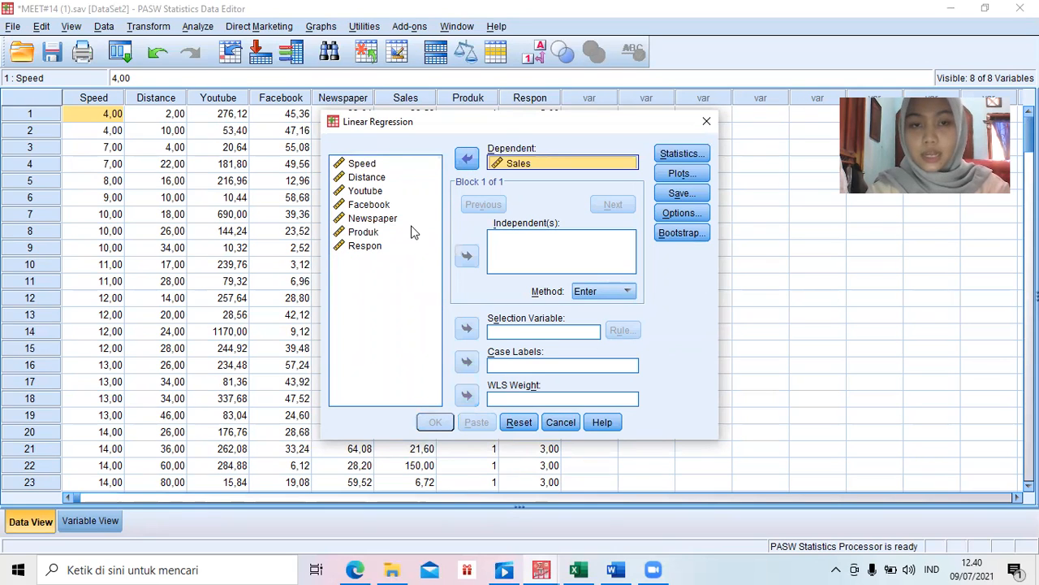
Add Youtube, Facebook and Newspaper as the independent variables of the Sales regression
{"action": "left_click", "coordinate": [386, 192]}
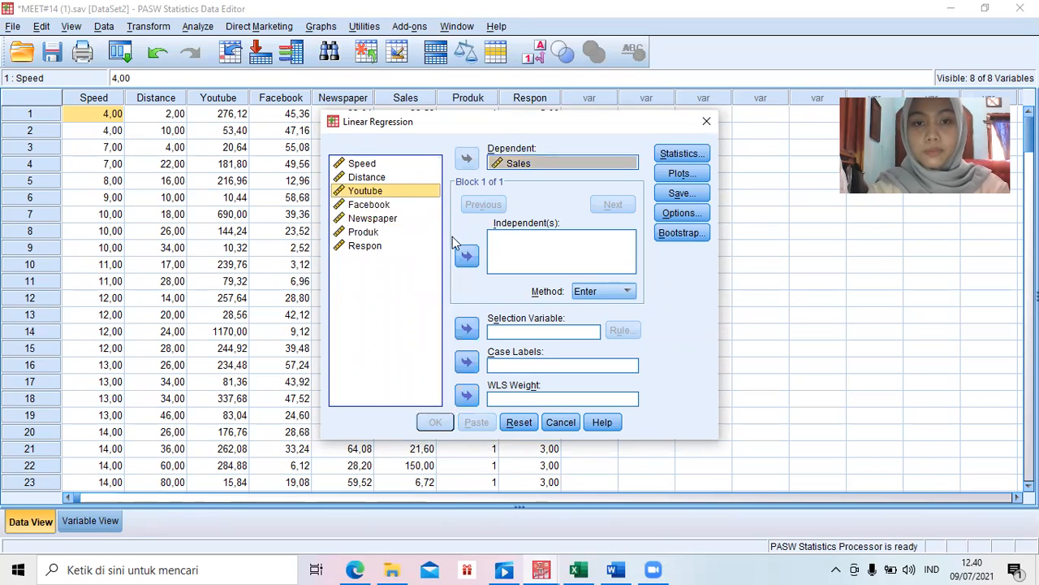
{"action": "left_click", "coordinate": [467, 256]}
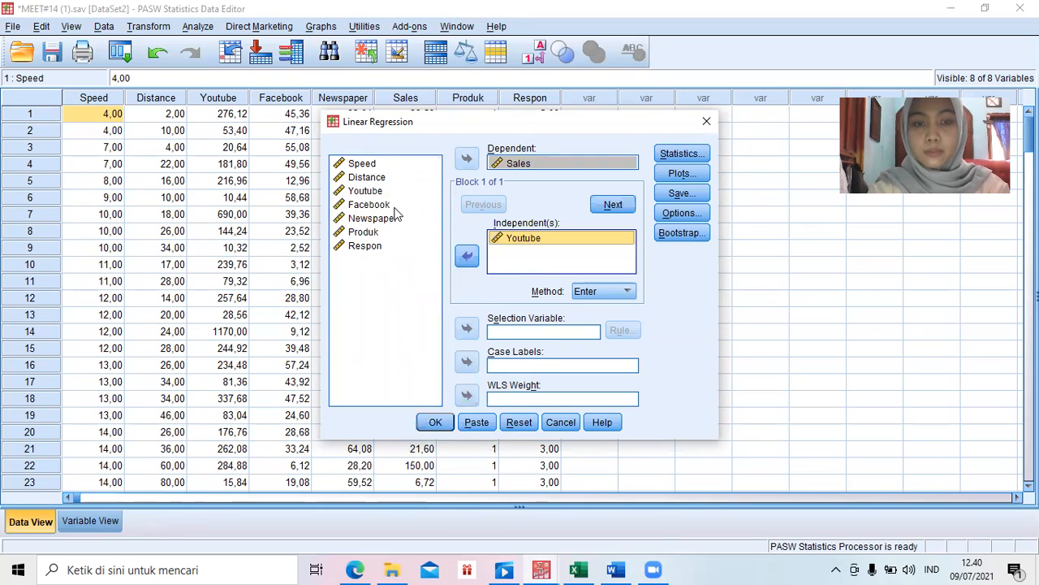
{"action": "left_click", "coordinate": [396, 206]}
{"action": "left_click", "coordinate": [467, 256]}
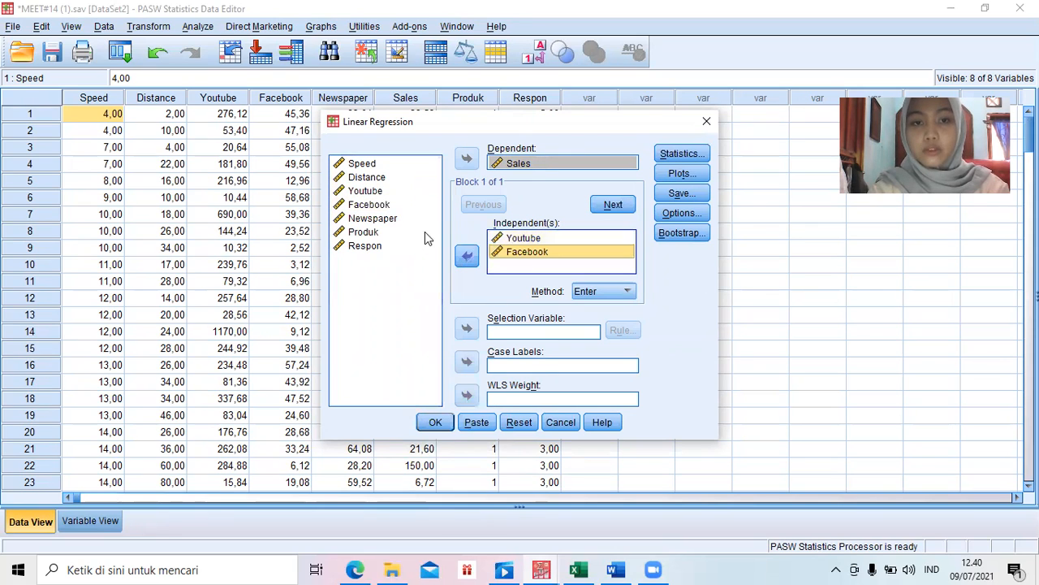
{"action": "left_click", "coordinate": [395, 218]}
{"action": "left_click", "coordinate": [469, 256]}
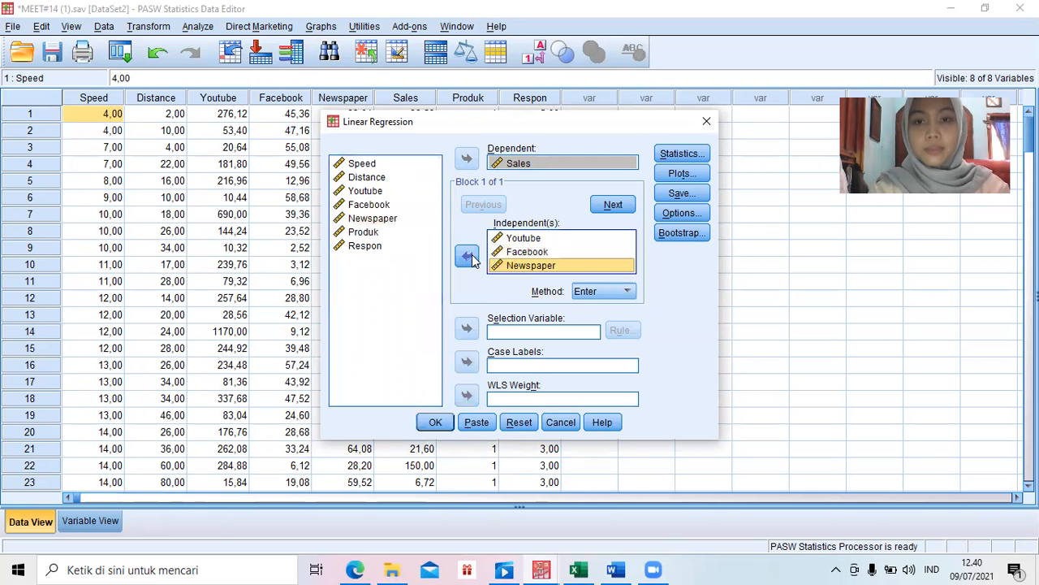
Include confidence intervals at the 95% level in the regression statistics and run the analysis
{"action": "left_click", "coordinate": [666, 154]}
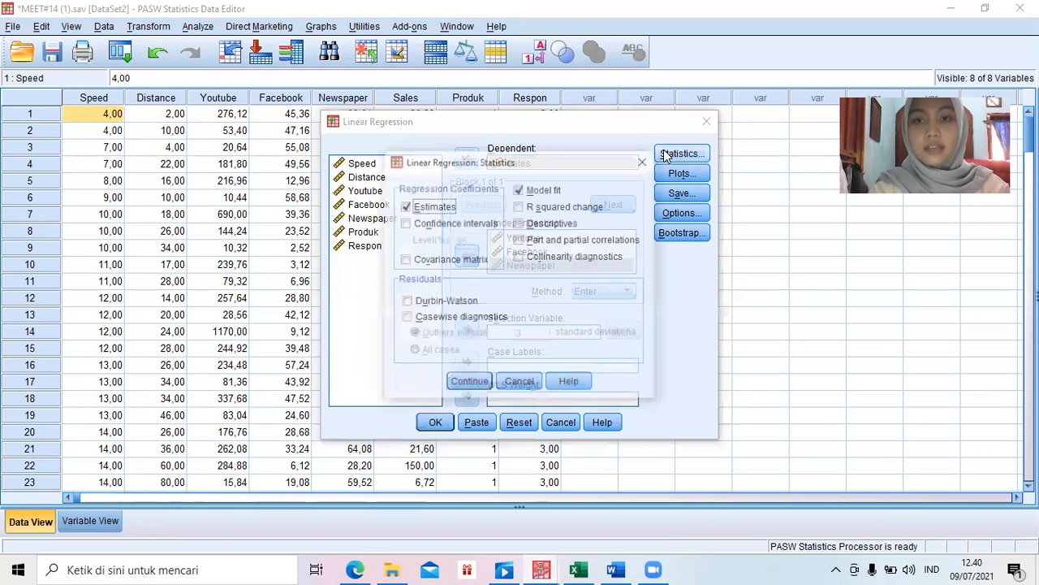
{"action": "left_click", "coordinate": [434, 228]}
{"action": "left_click", "coordinate": [485, 387]}
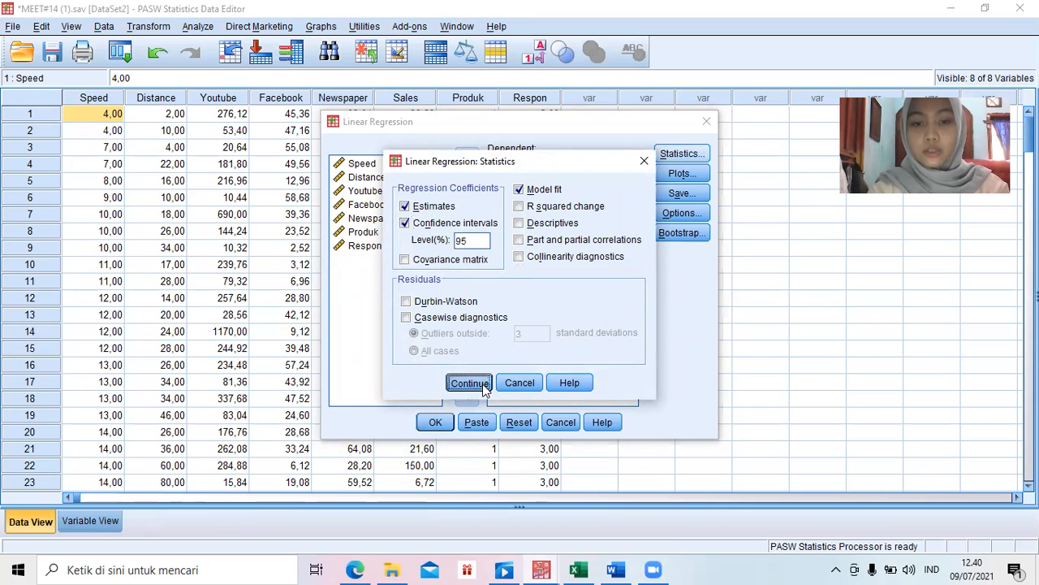
{"action": "left_click", "coordinate": [435, 423]}
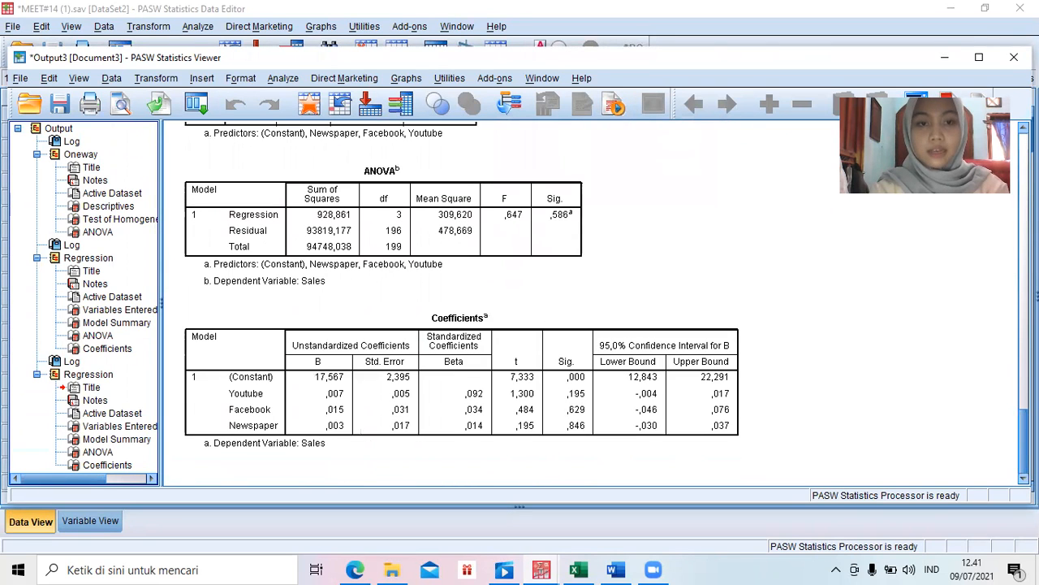
Switch to the Word report and read the multiple regression equation, the Coefficients and ANOVA tables, and the overall test conclusion
{"action": "left_click", "coordinate": [705, 431]}
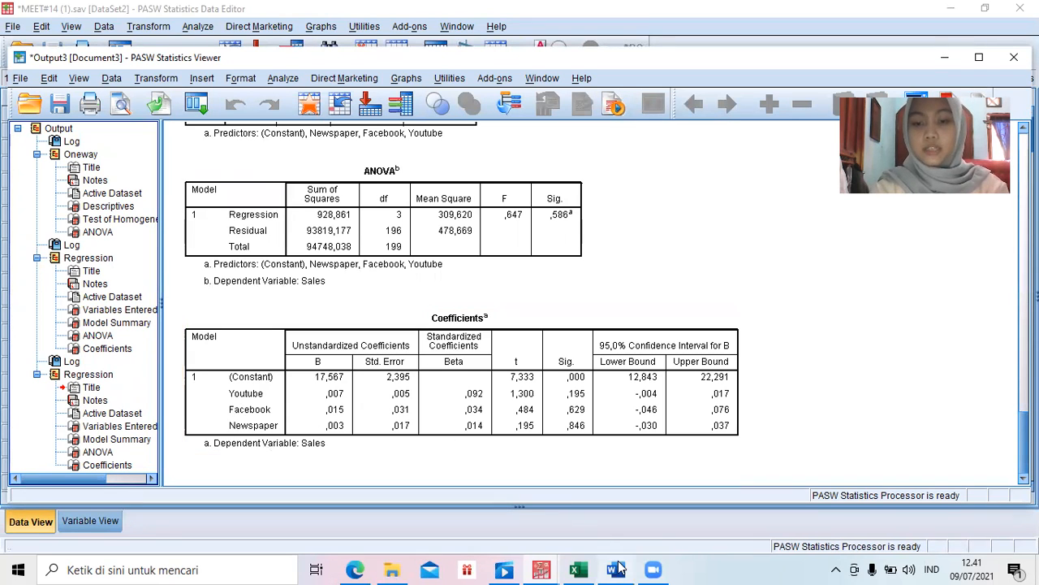
{"action": "left_click", "coordinate": [615, 569]}
{"action": "left_click_drag", "start_coordinate": [1033, 300], "coordinate": [1033, 355]}
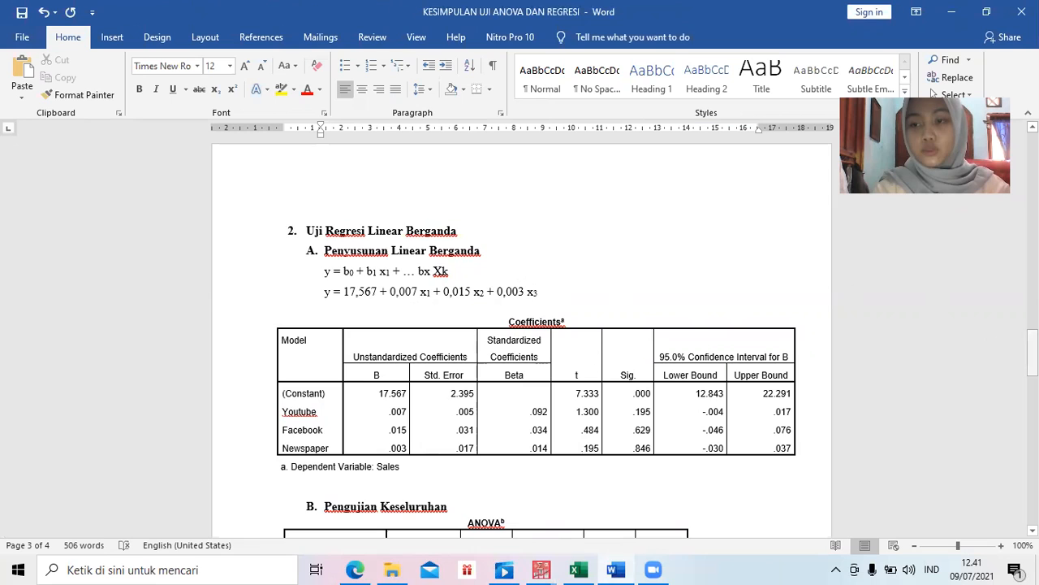
{"action": "left_click_drag", "start_coordinate": [1033, 349], "coordinate": [1033, 361]}
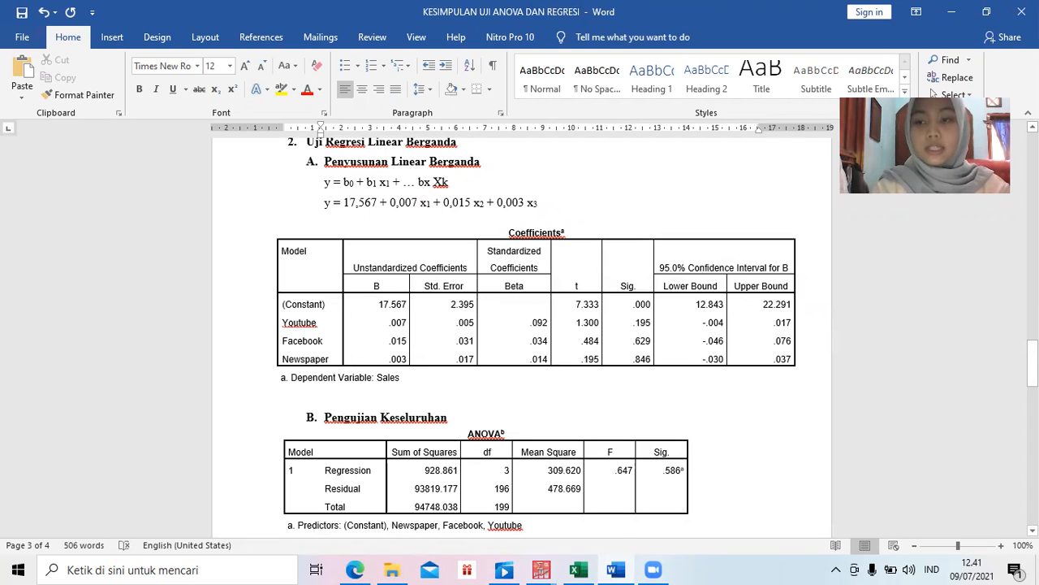
{"action": "left_click_drag", "start_coordinate": [1033, 363], "coordinate": [1033, 372]}
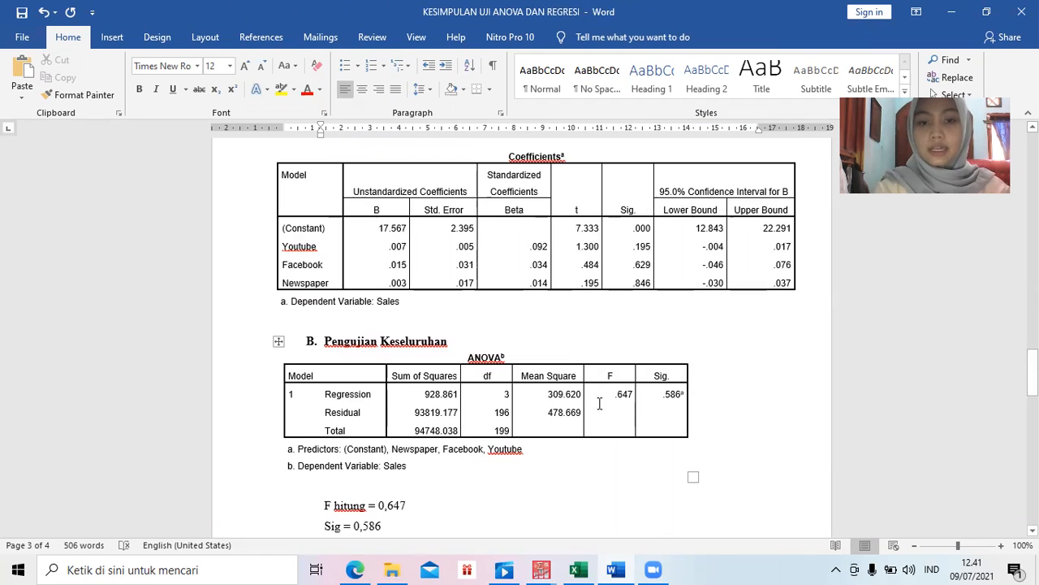
{"action": "left_click_drag", "start_coordinate": [1033, 363], "coordinate": [1033, 387]}
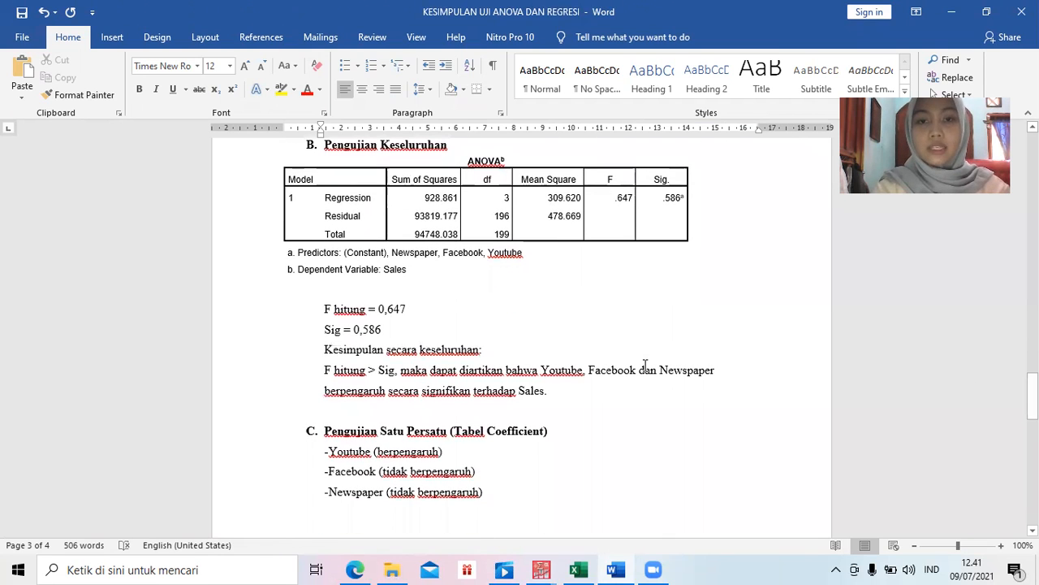
Compare the Pengujian Satu Persatu list with the Coefficients table, and read the Uji Koefisien Determinasi section for the multiple regression
{"action": "left_click", "coordinate": [373, 329]}
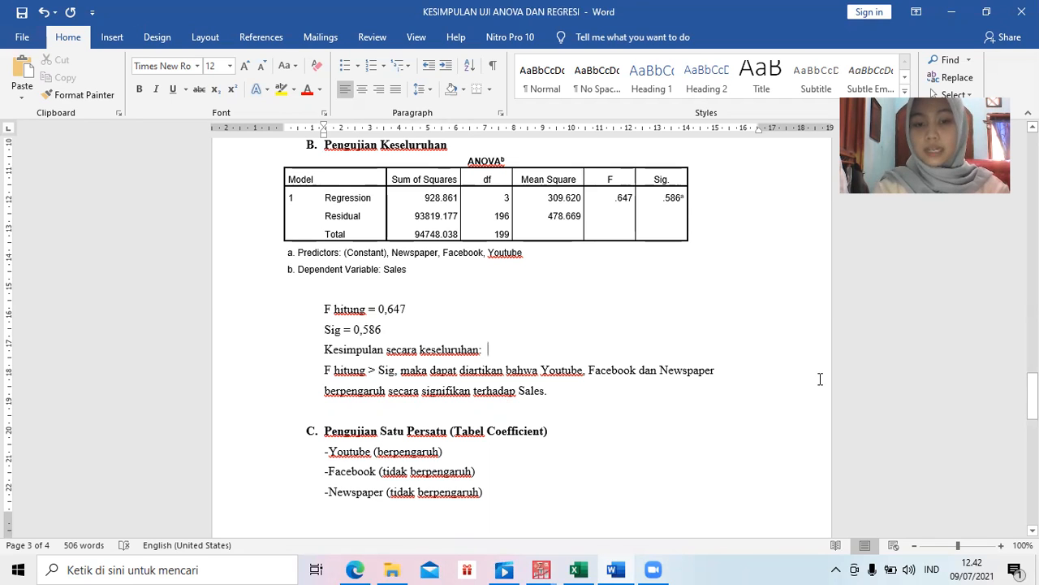
{"action": "left_click_drag", "start_coordinate": [1032, 395], "coordinate": [1033, 404]}
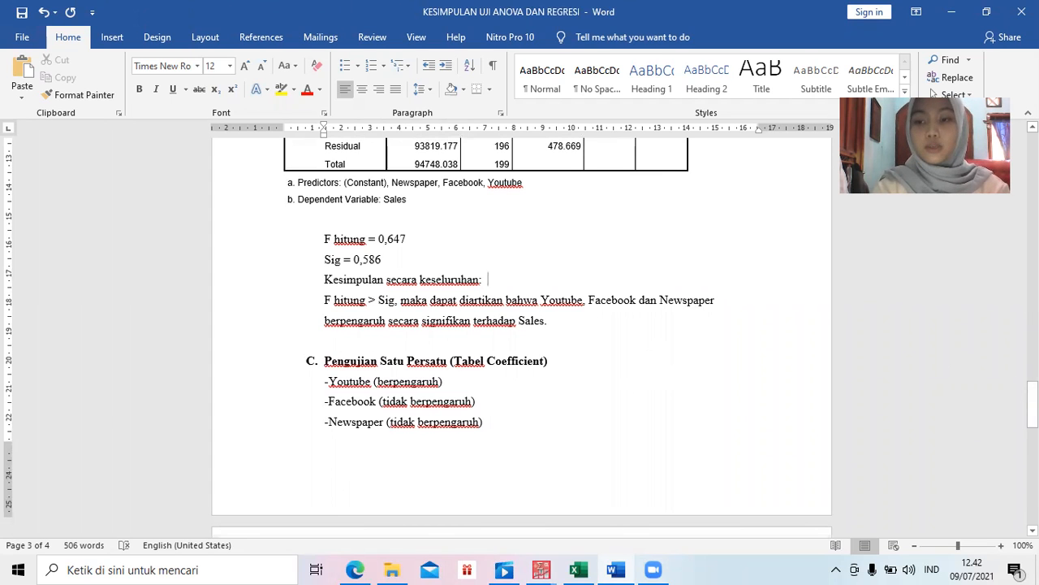
{"action": "left_click_drag", "start_coordinate": [1033, 406], "coordinate": [1033, 350]}
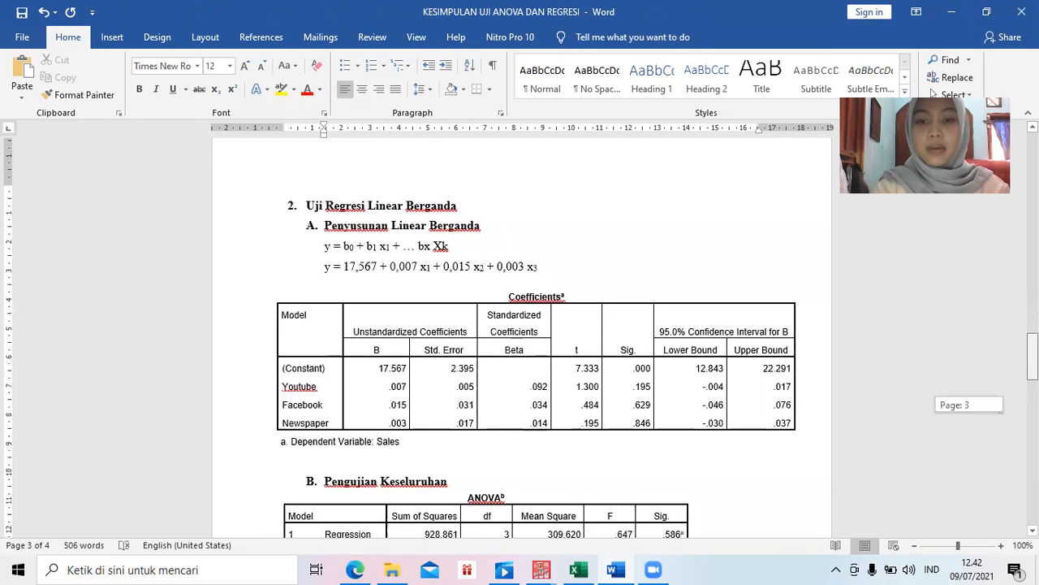
{"action": "scroll", "coordinate": [665, 346], "scroll_direction": "down", "scroll_amount": 1}
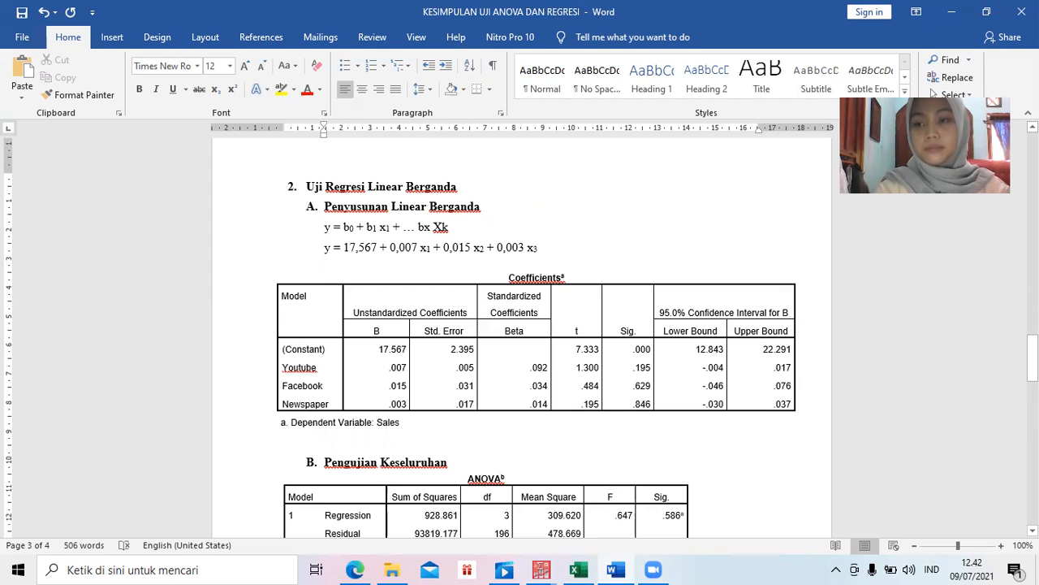
{"action": "left_click_drag", "start_coordinate": [1032, 358], "coordinate": [1032, 451]}
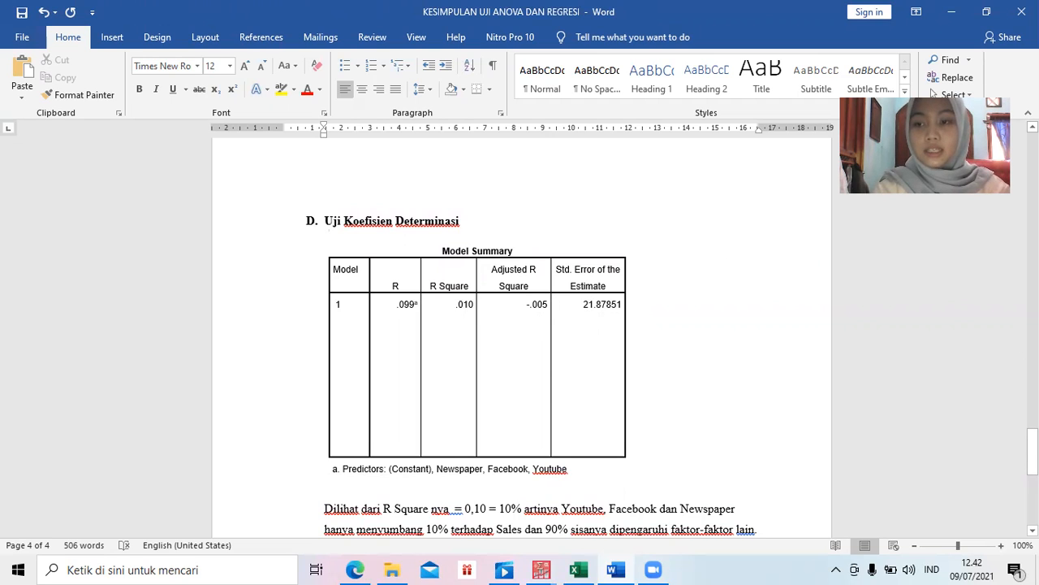
{"action": "left_click_drag", "start_coordinate": [1033, 448], "coordinate": [1033, 460]}
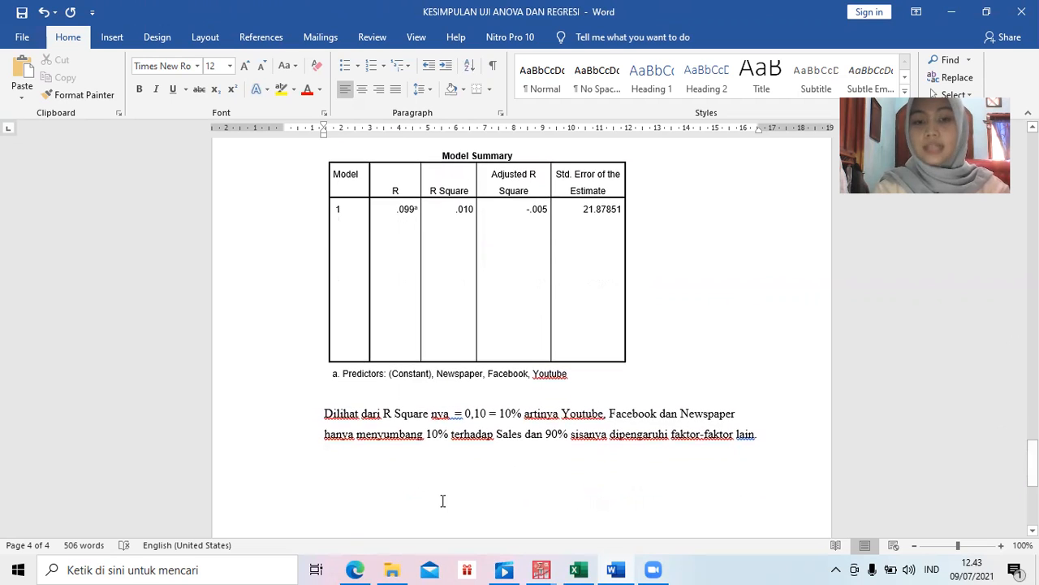